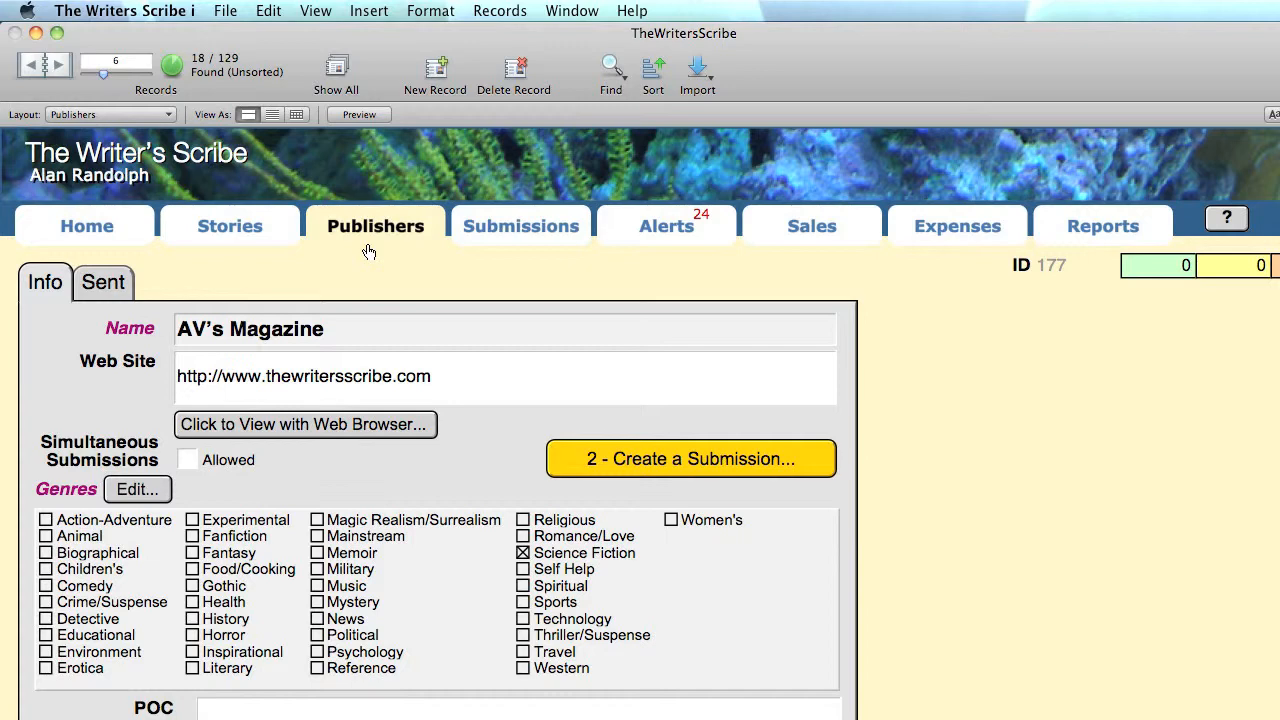
- Review the program's customization settings, then save them and return to Publishers
{"action": "left_click", "coordinate": [1229, 221]}
{"action": "left_click", "coordinate": [663, 326]}
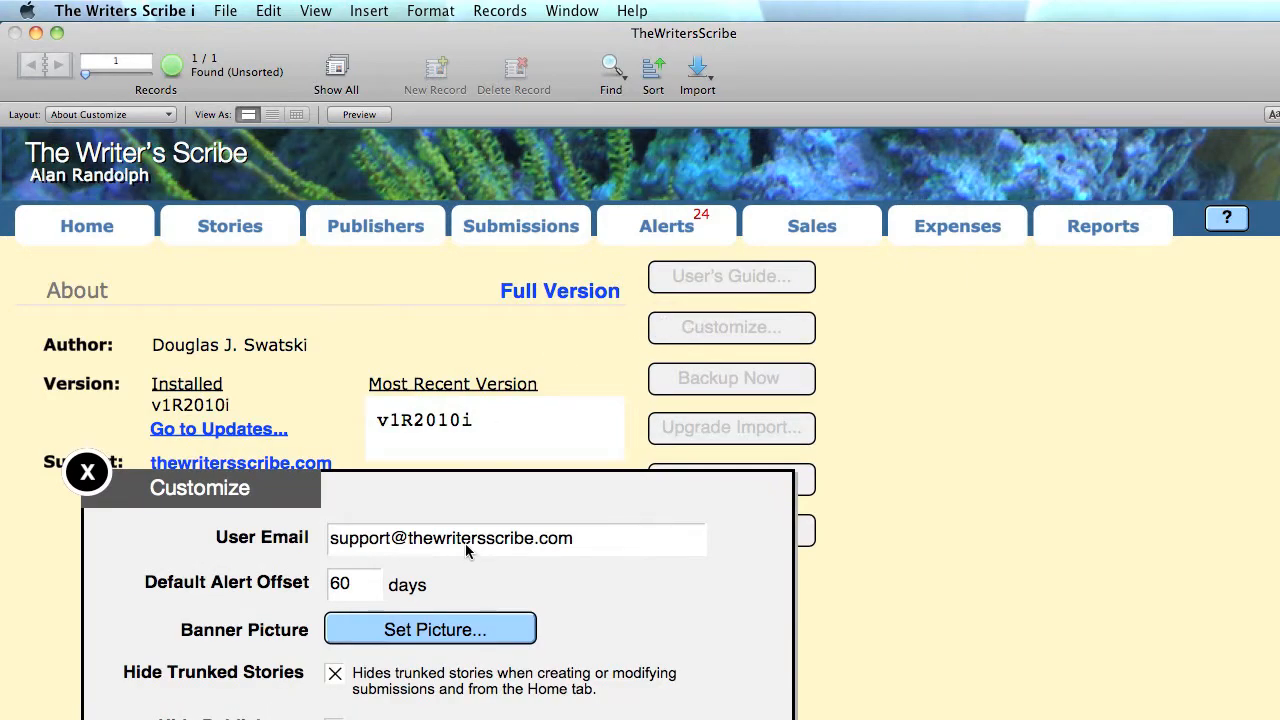
{"action": "scroll", "coordinate": [468, 552], "scroll_direction": "down", "scroll_amount": 5}
{"action": "scroll", "coordinate": [466, 550], "scroll_direction": "down", "scroll_amount": 10}
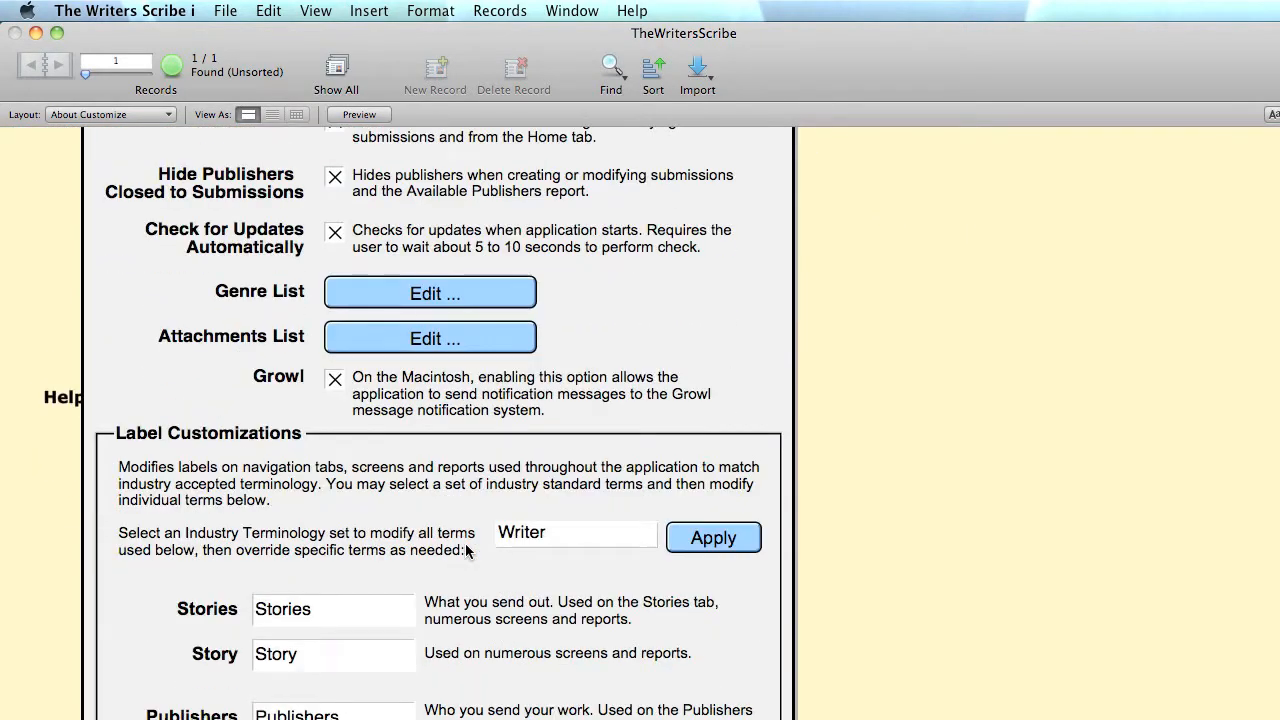
{"action": "scroll", "coordinate": [466, 550], "scroll_direction": "down", "scroll_amount": 2}
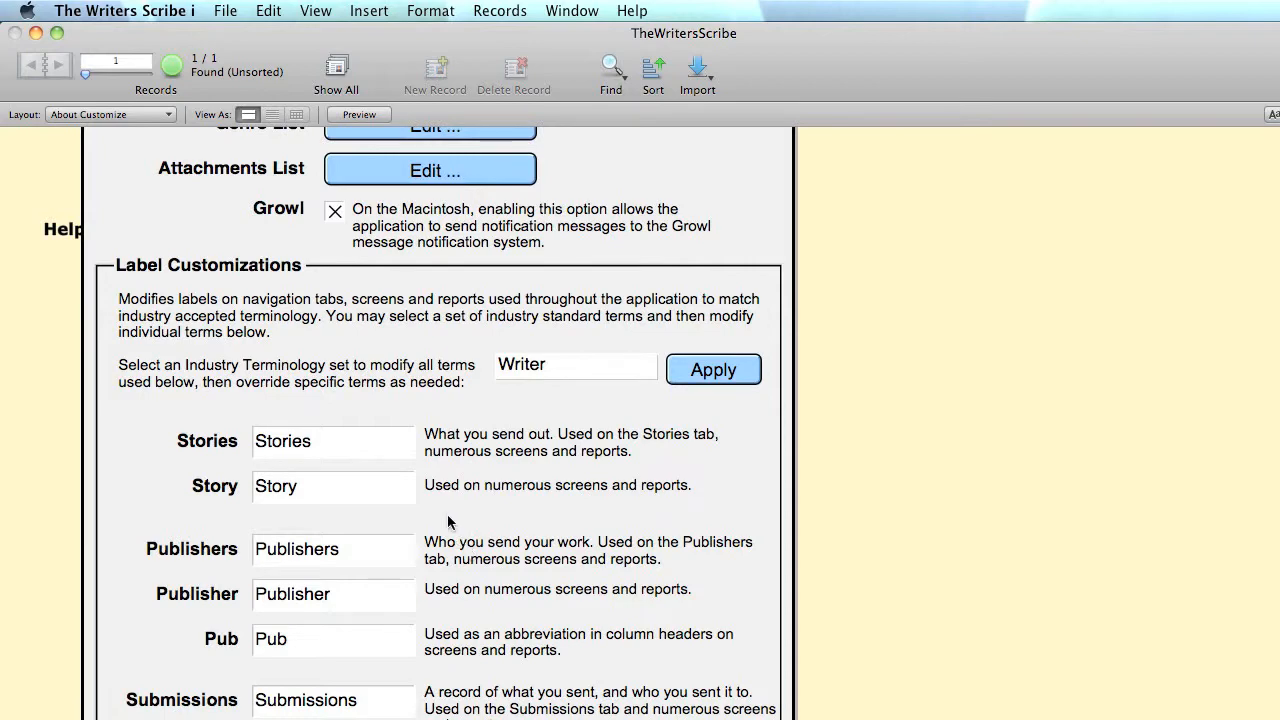
{"action": "scroll", "coordinate": [413, 450], "scroll_direction": "up", "scroll_amount": 12}
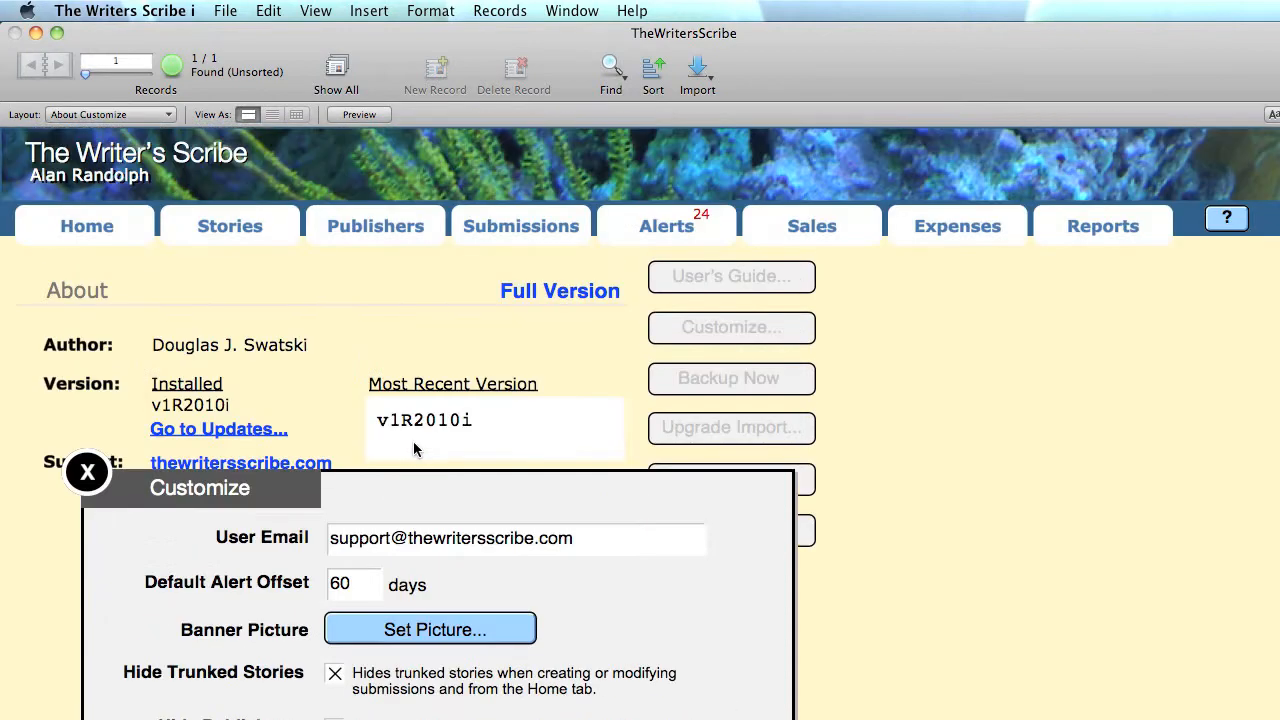
{"action": "left_click", "coordinate": [380, 237]}
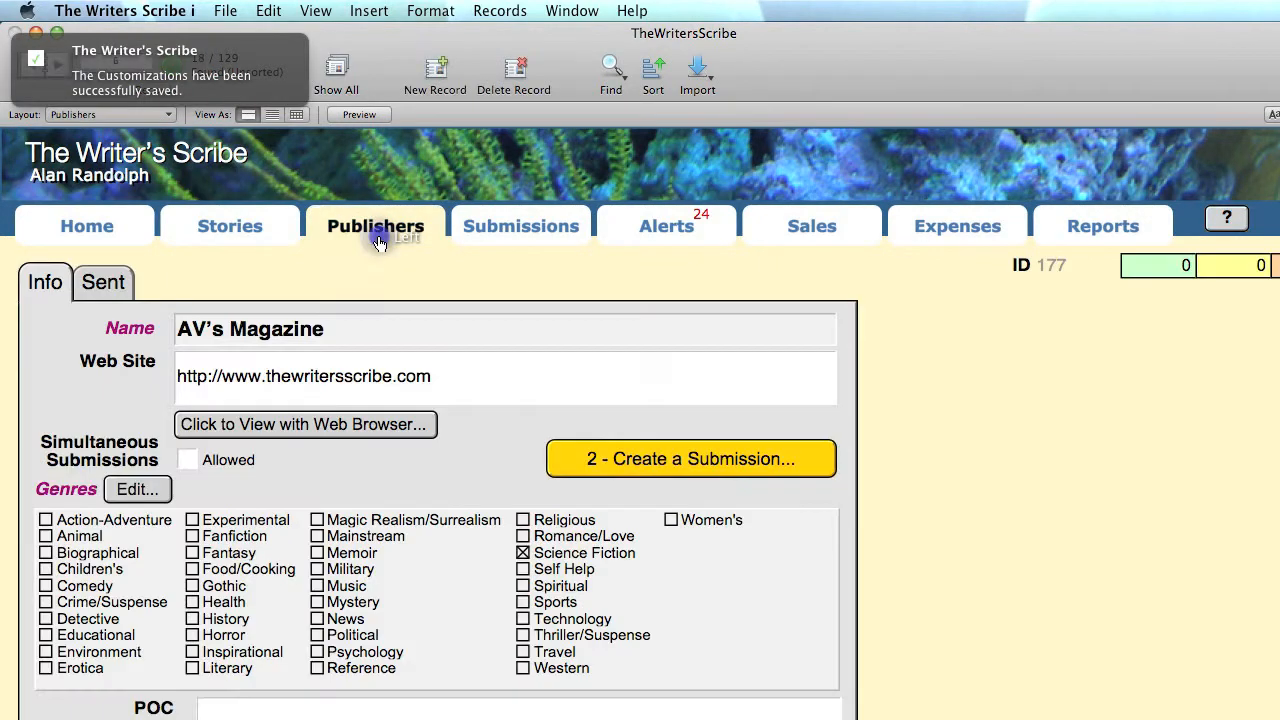
- Create publisher record 'The New Publisher' with Action-Adventure ticked and save it
{"action": "left_click", "coordinate": [436, 74]}
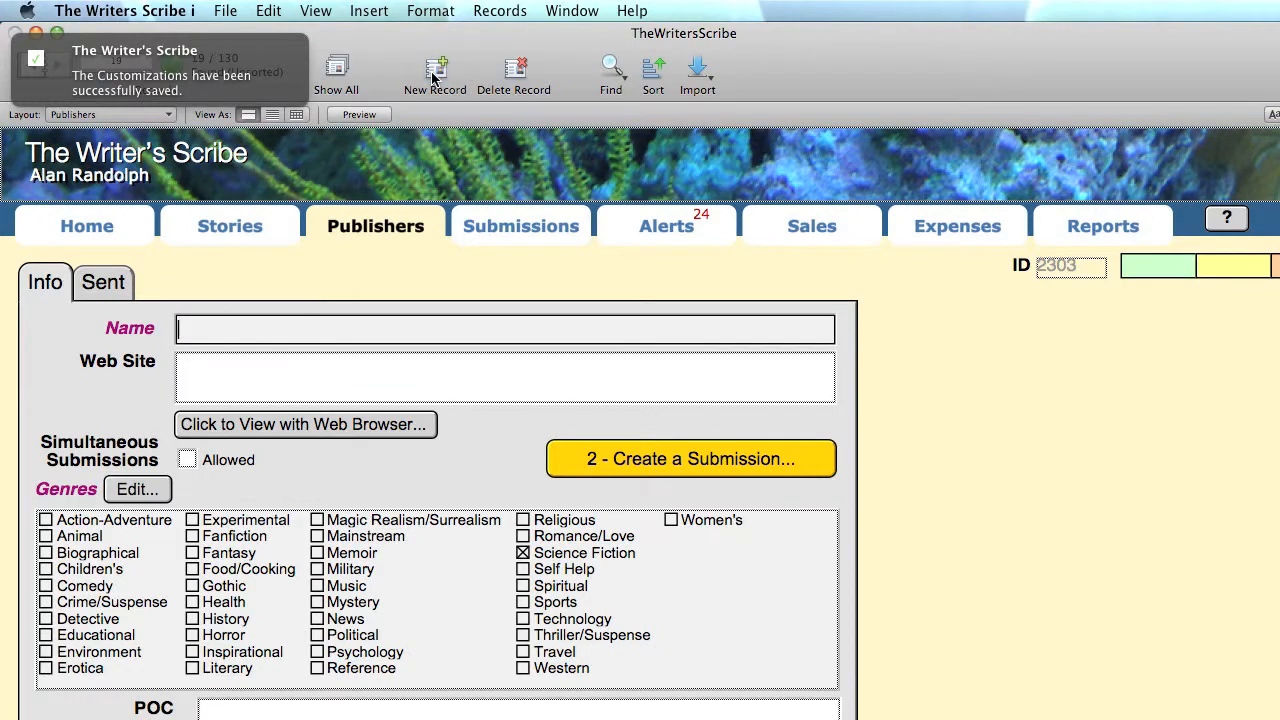
{"action": "type", "text": "The New Publisher"}
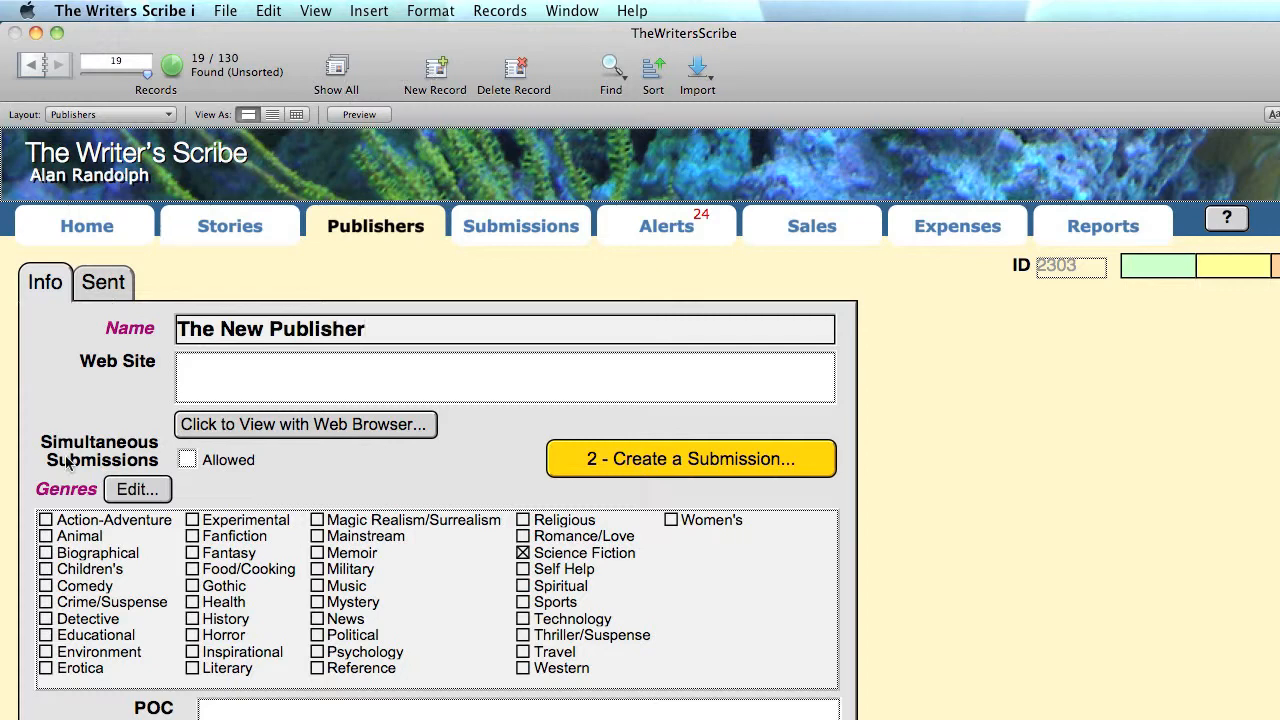
{"action": "left_click", "coordinate": [46, 521]}
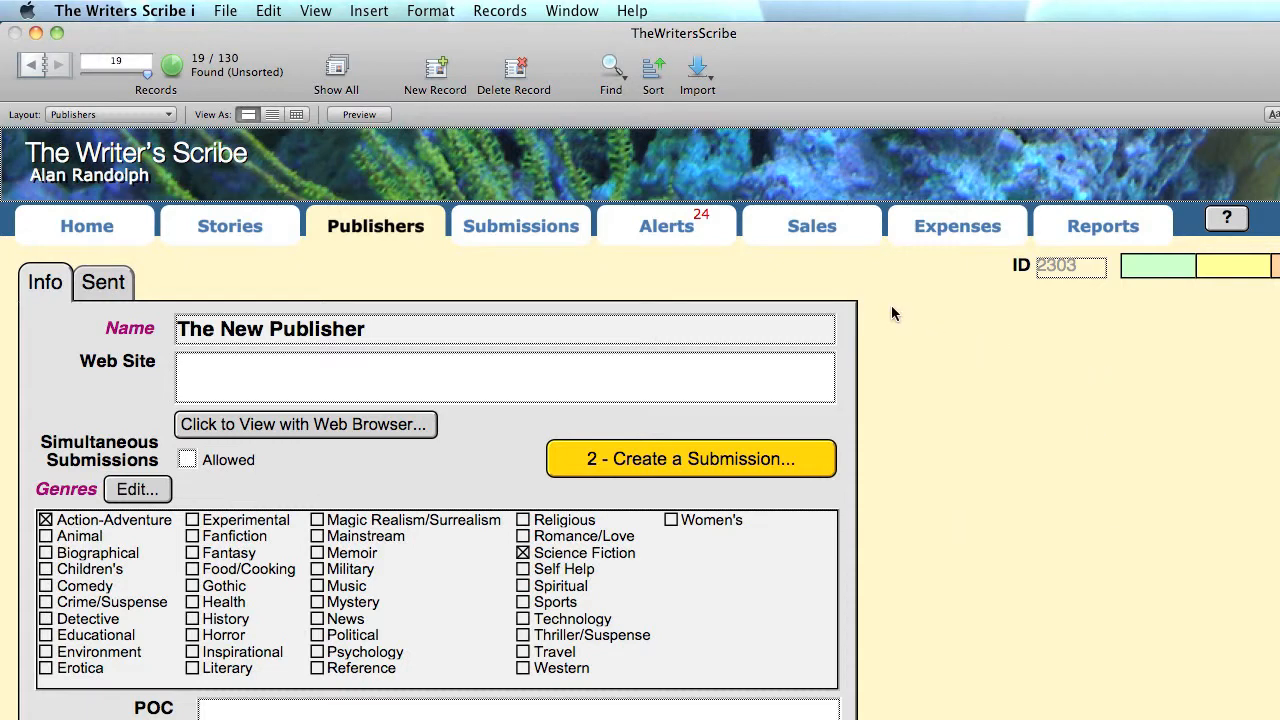
{"action": "left_click", "coordinate": [263, 222]}
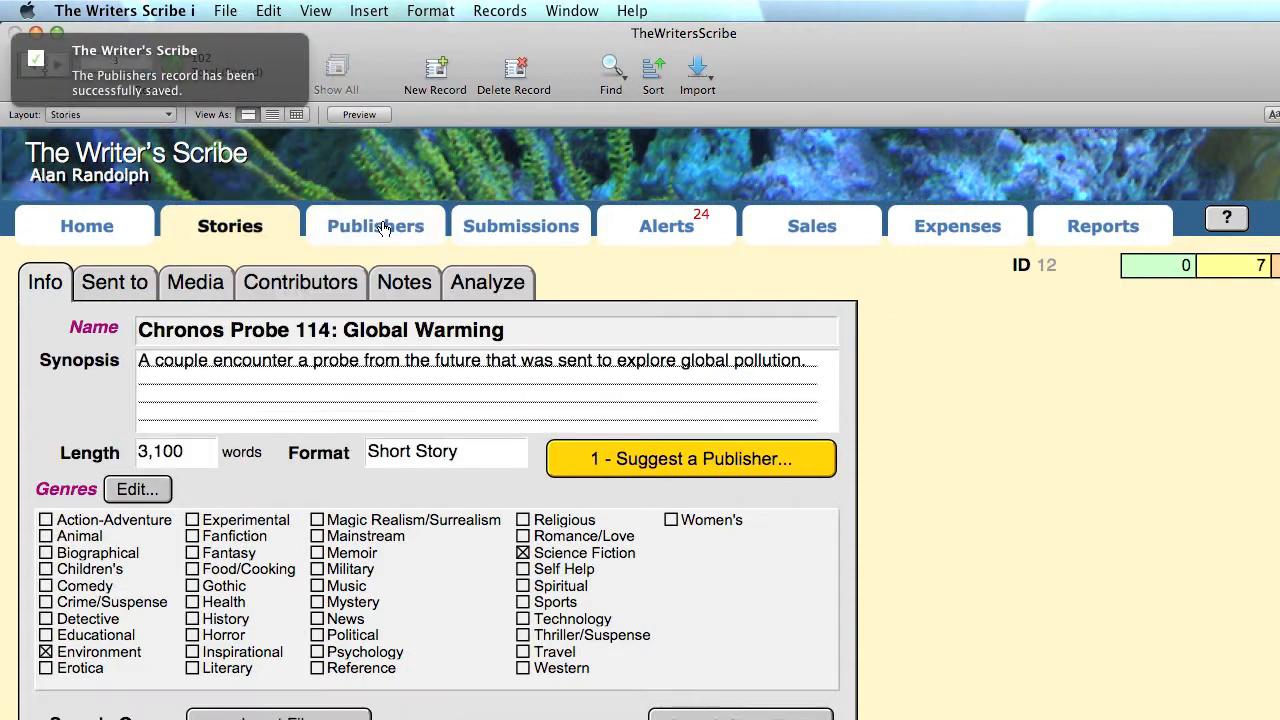
{"action": "left_click", "coordinate": [382, 228]}
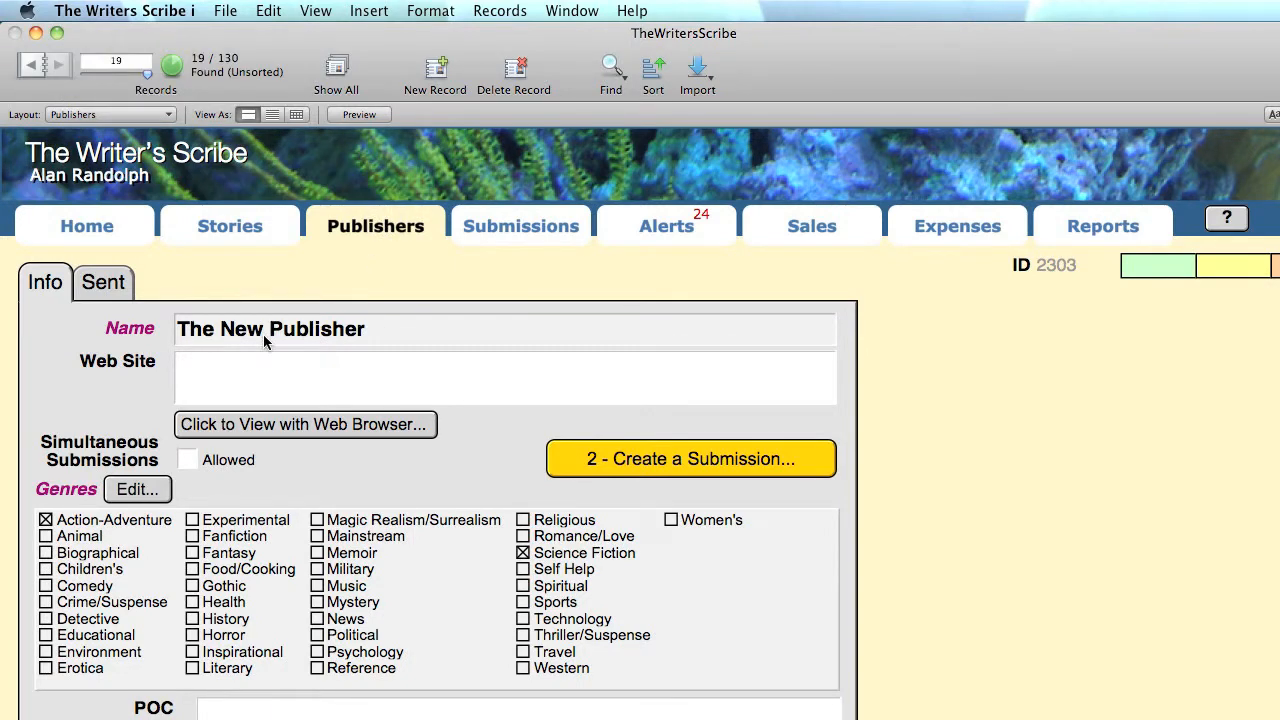
{"action": "left_click", "coordinate": [260, 362]}
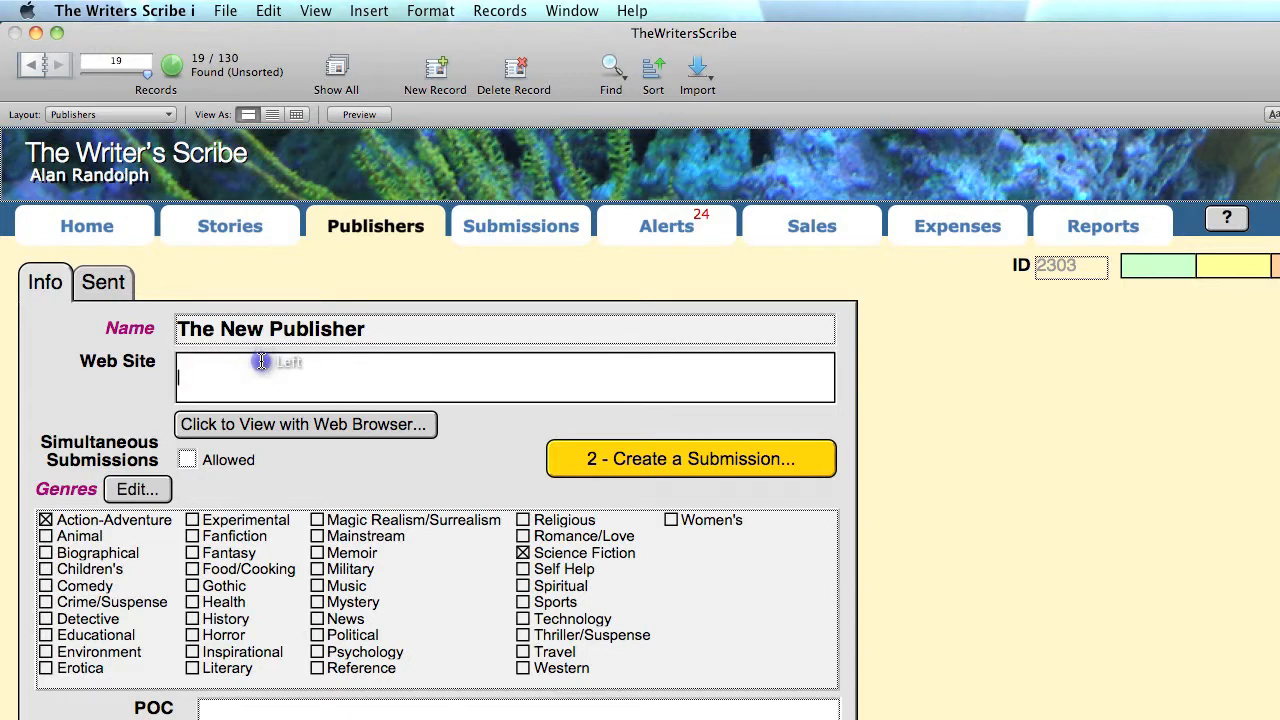
{"action": "type", "text": "www.thewritersscribe"}
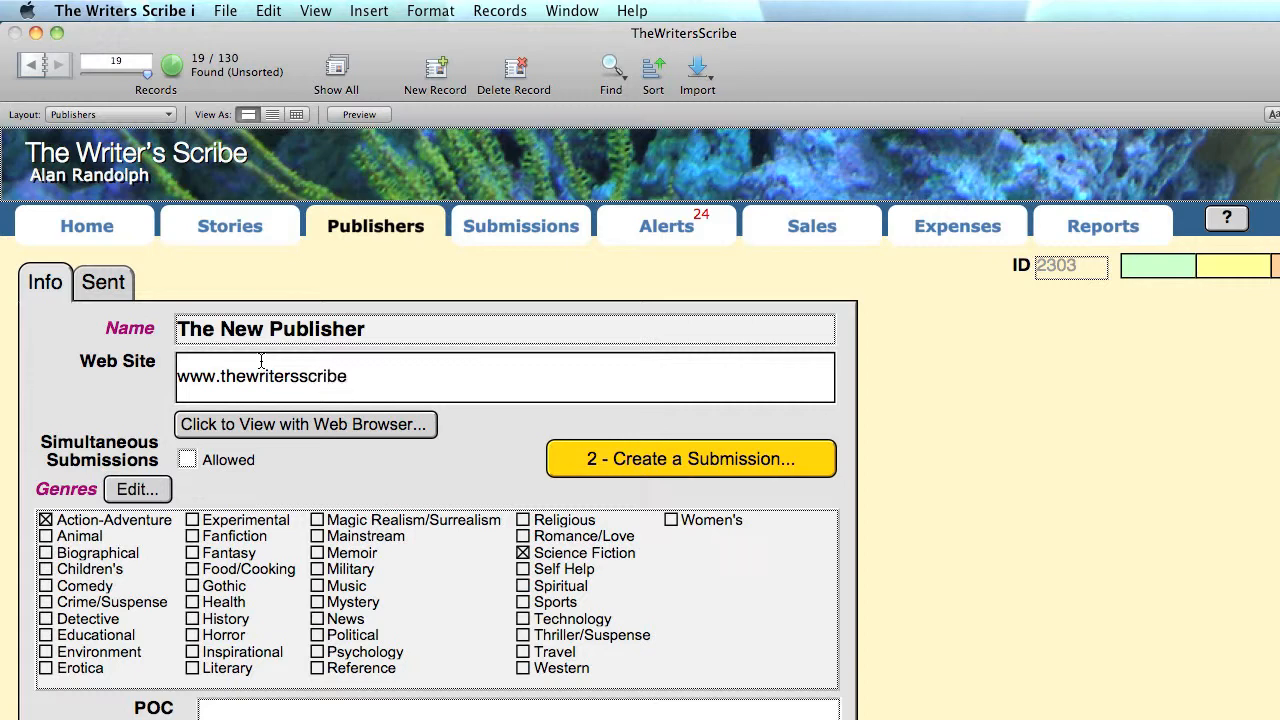
{"action": "type", "text": ".com/guidelines"}
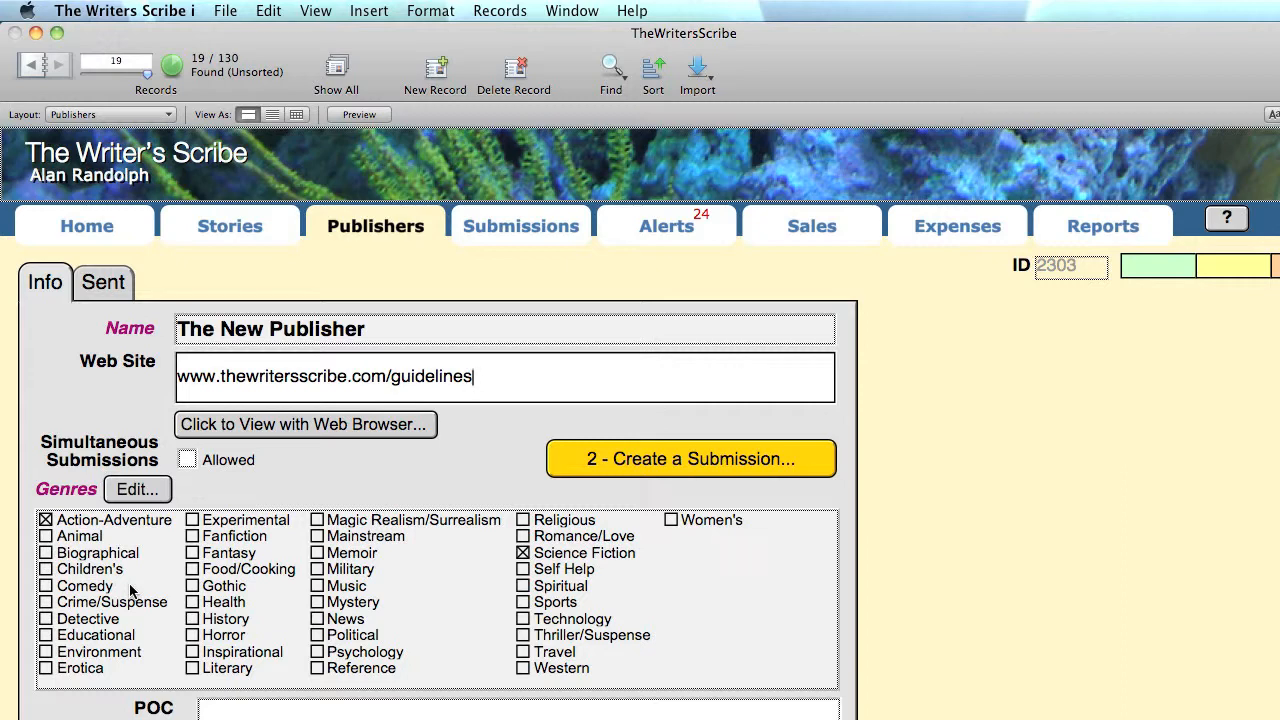
{"action": "left_click", "coordinate": [148, 490]}
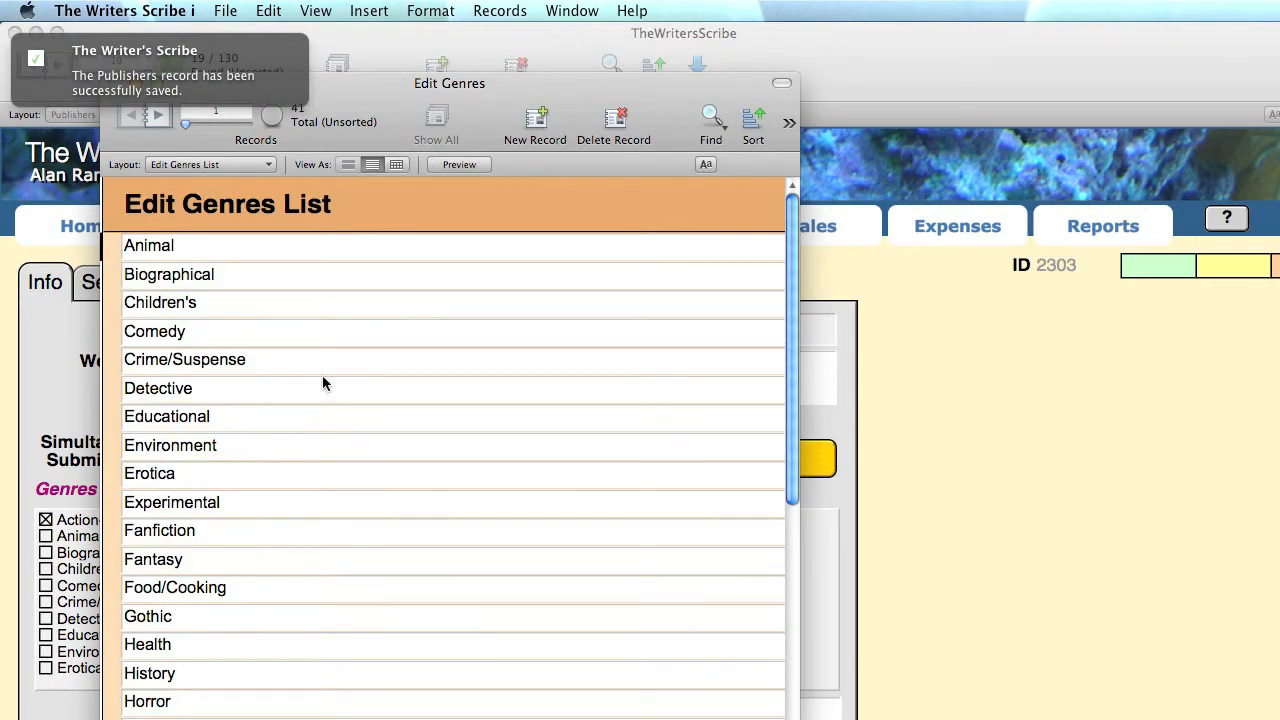
{"action": "left_click", "coordinate": [433, 103]}
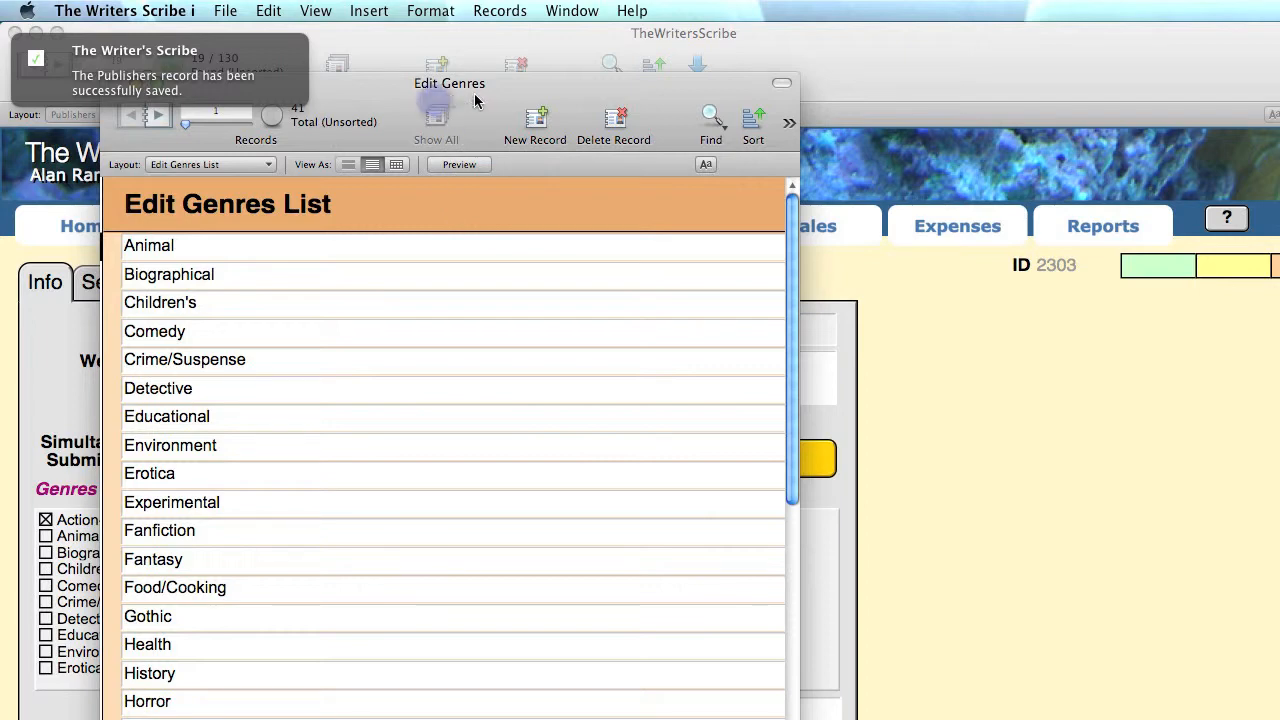
{"action": "left_click_drag", "start_coordinate": [476, 92], "coordinate": [566, 34]}
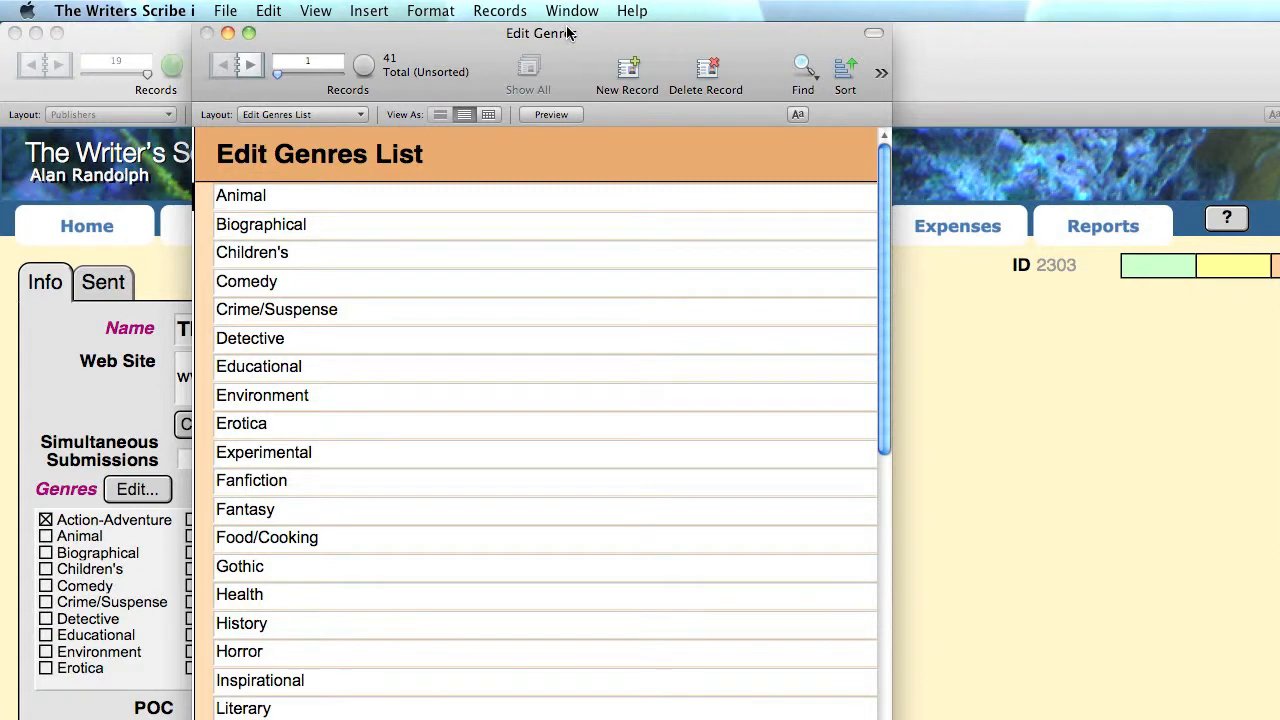
{"action": "scroll", "coordinate": [990, 455], "scroll_direction": "down", "scroll_amount": 3}
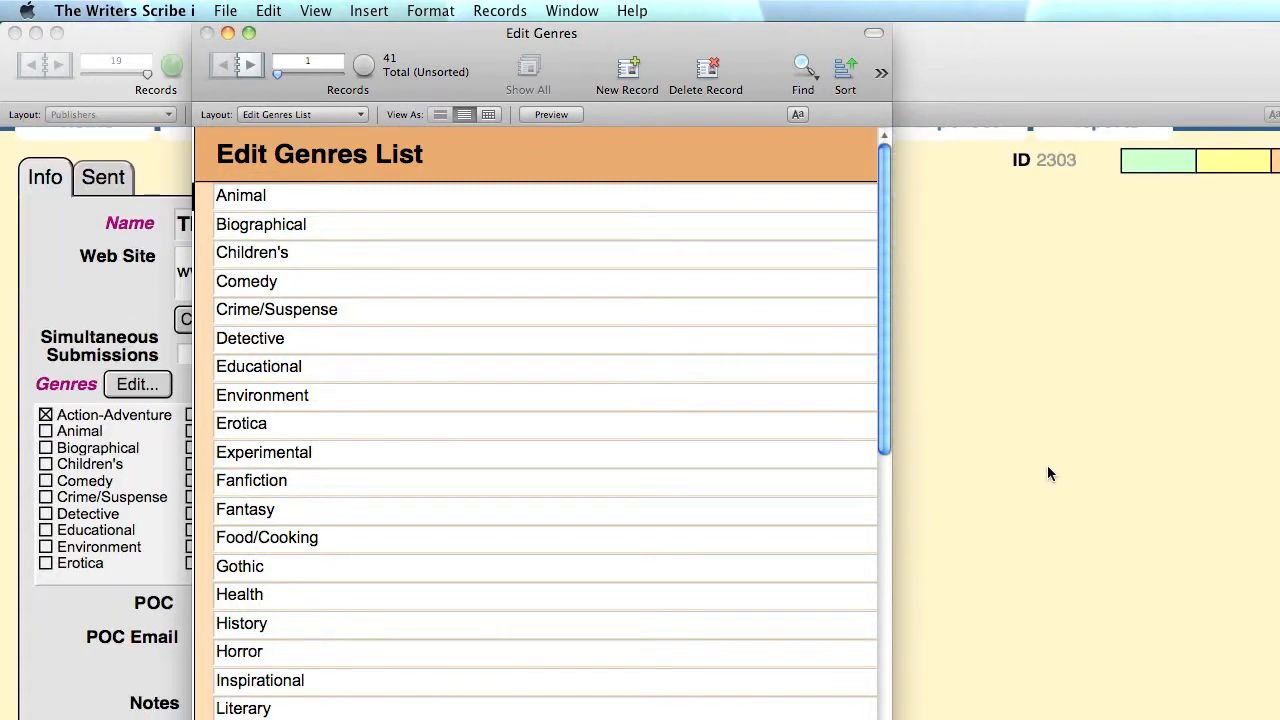
{"action": "scroll", "coordinate": [750, 538], "scroll_direction": "down", "scroll_amount": 5}
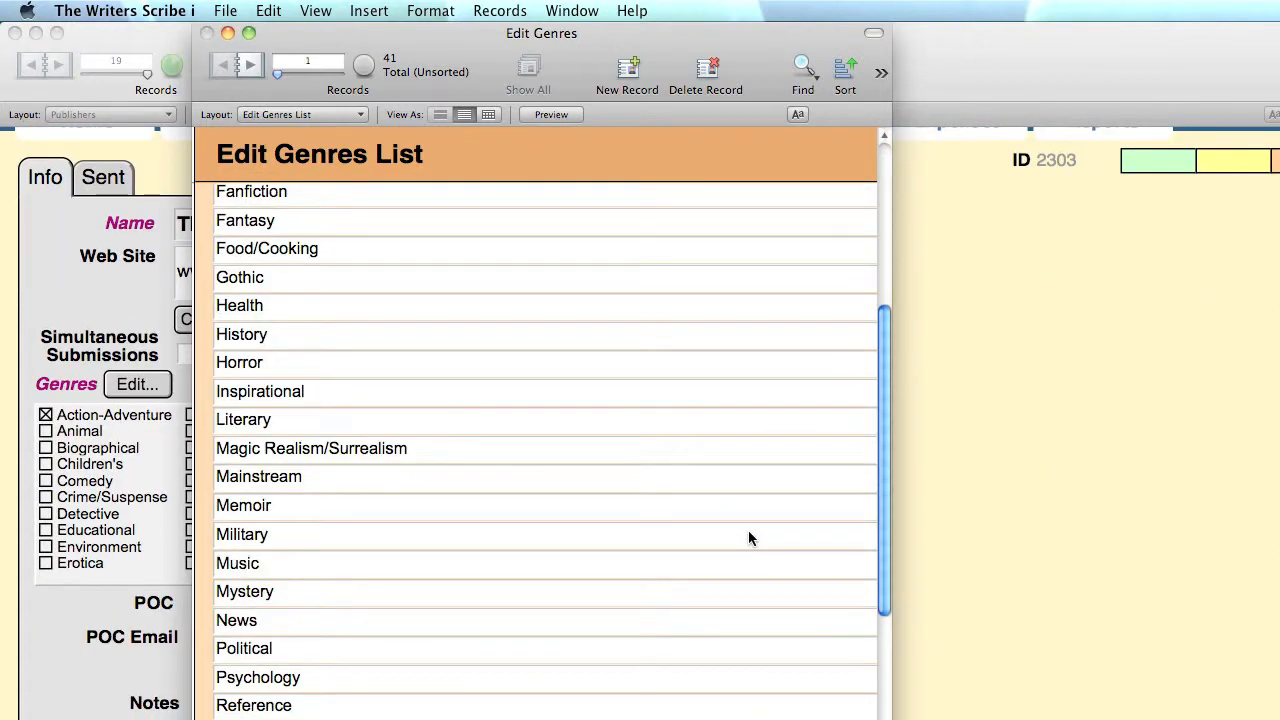
{"action": "left_click_drag", "start_coordinate": [888, 718], "coordinate": [851, 703]}
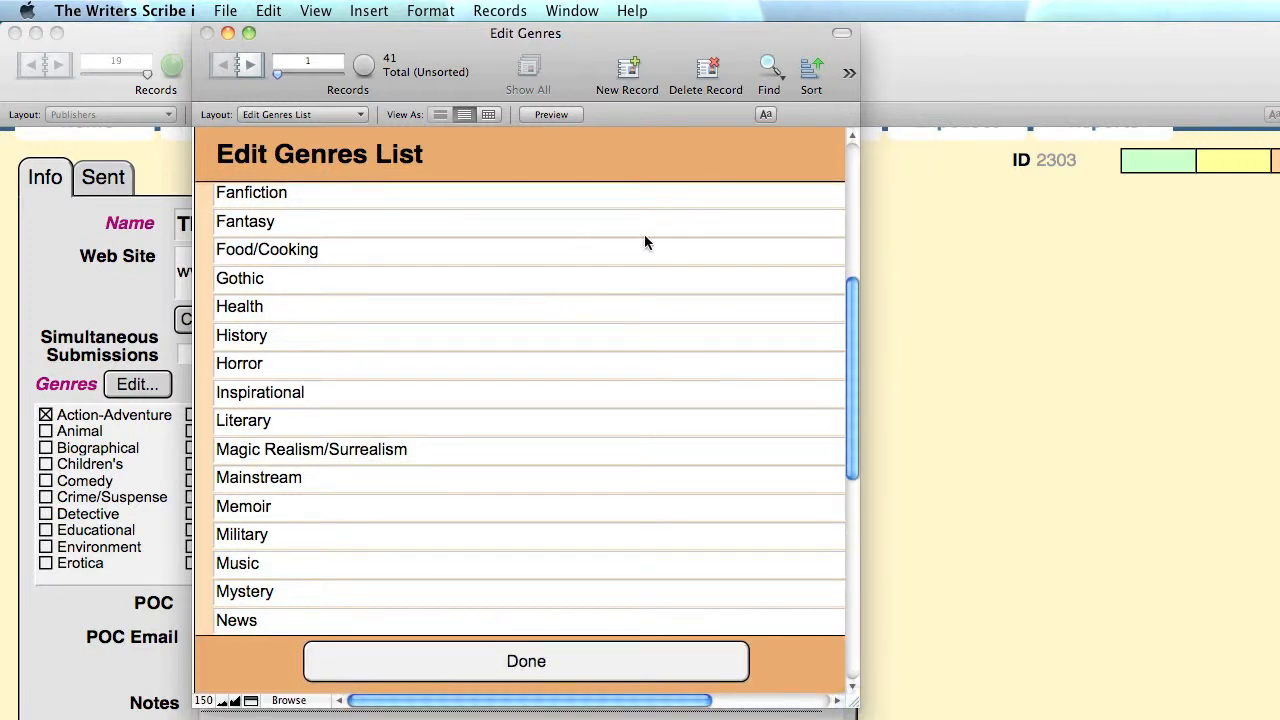
{"action": "scroll", "coordinate": [645, 245], "scroll_direction": "up", "scroll_amount": 5}
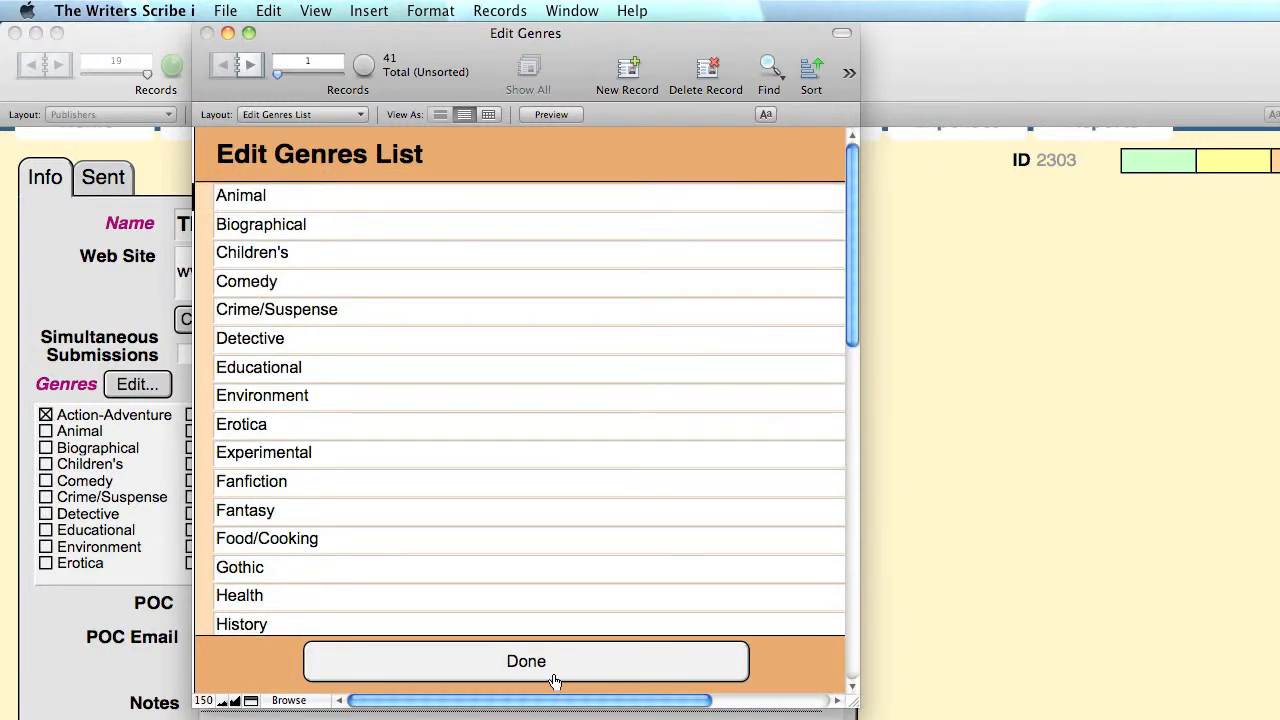
{"action": "left_click", "coordinate": [310, 228]}
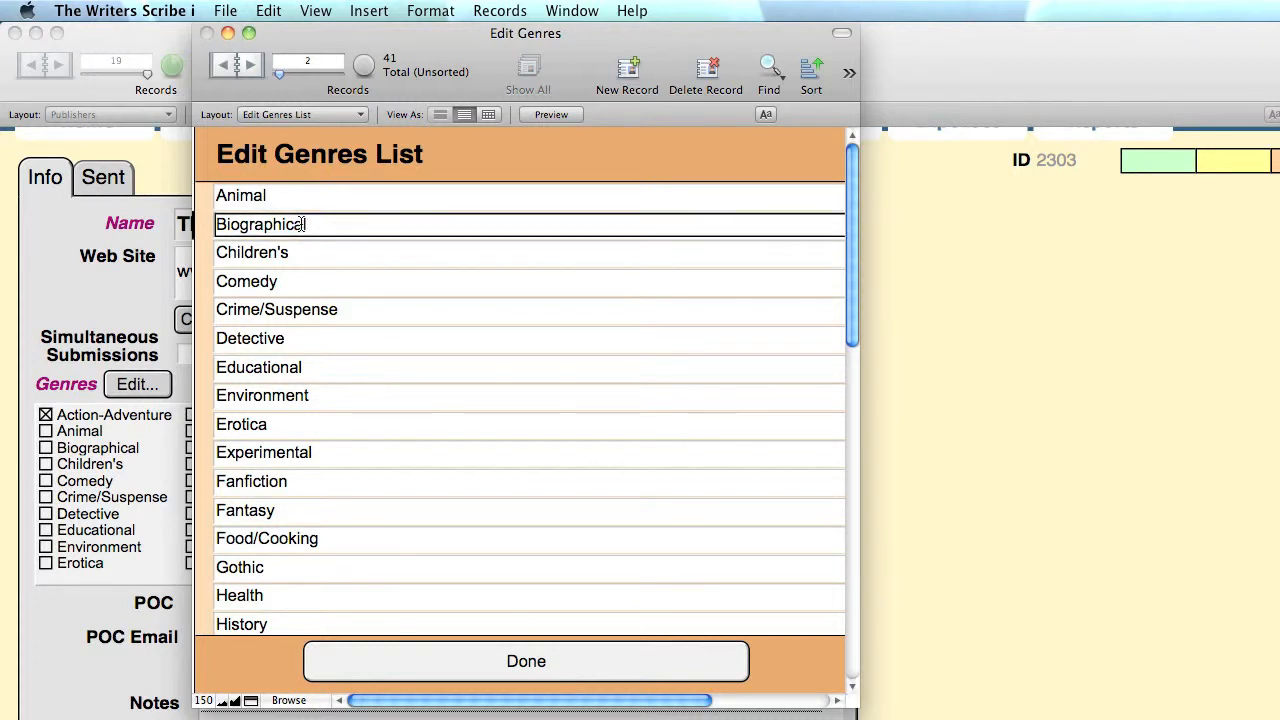
{"action": "left_click", "coordinate": [708, 72]}
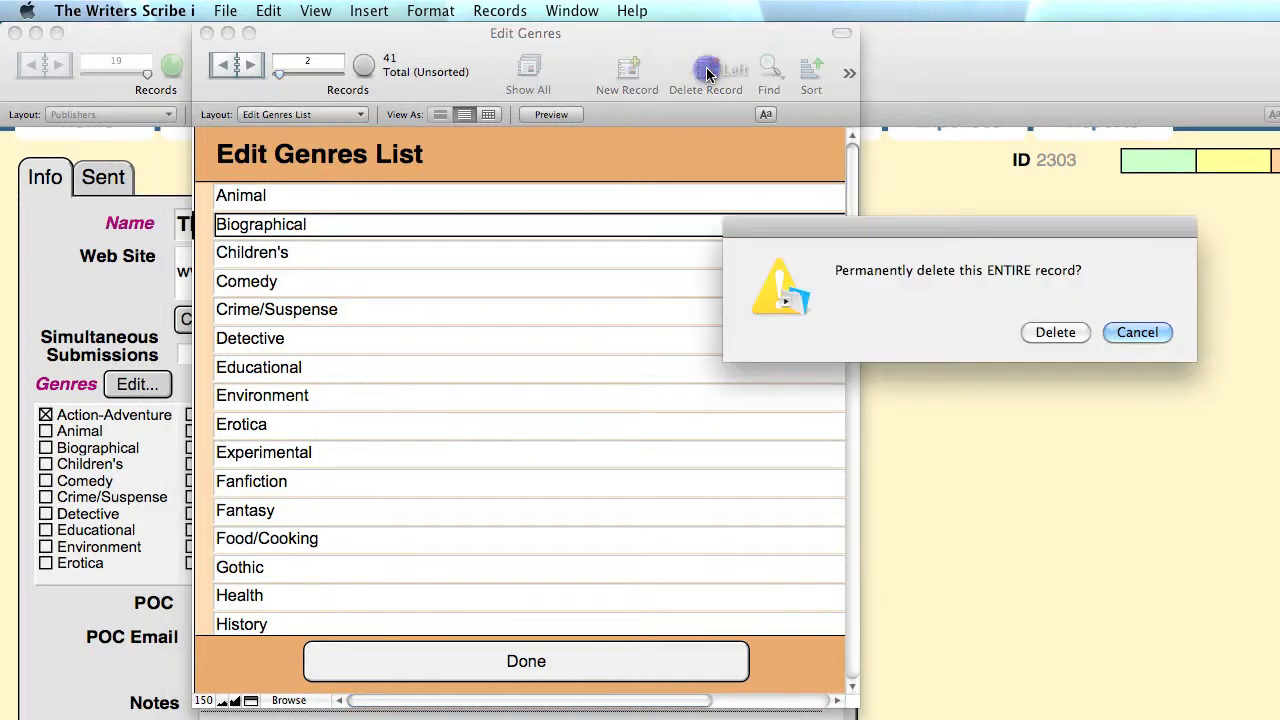
{"action": "left_click", "coordinate": [1140, 332]}
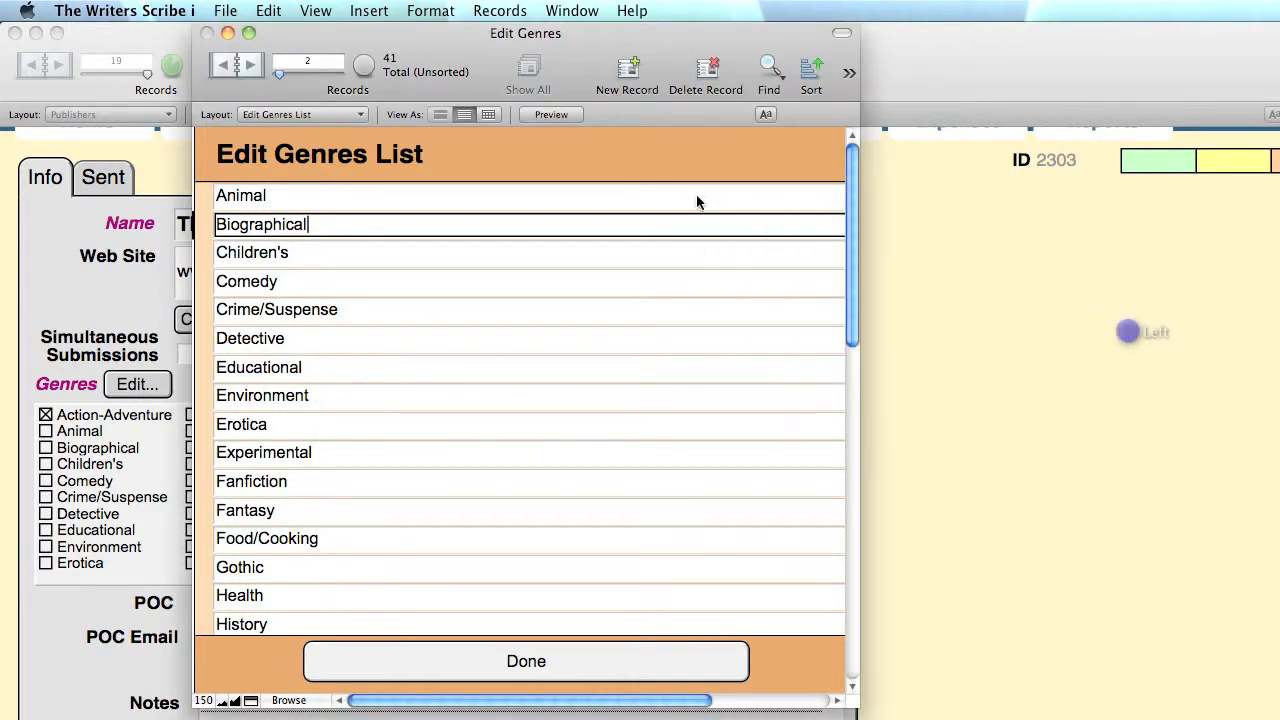
{"action": "left_click", "coordinate": [478, 662]}
{"action": "left_click", "coordinate": [242, 608]}
- Enter the point-of-contact's name and e-mail address, correcting a typo
{"action": "type", "text": "J"}
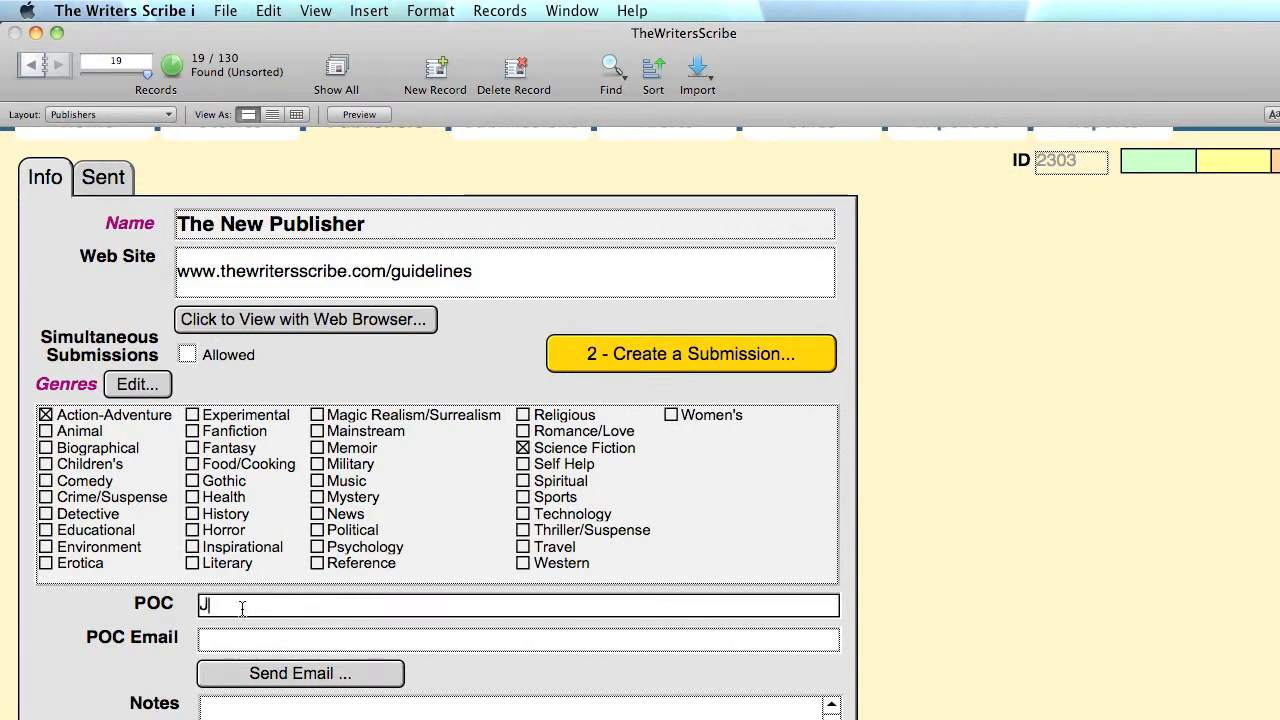
{"action": "type", "text": "ohn Smith"}
{"action": "key", "text": "Tab"}
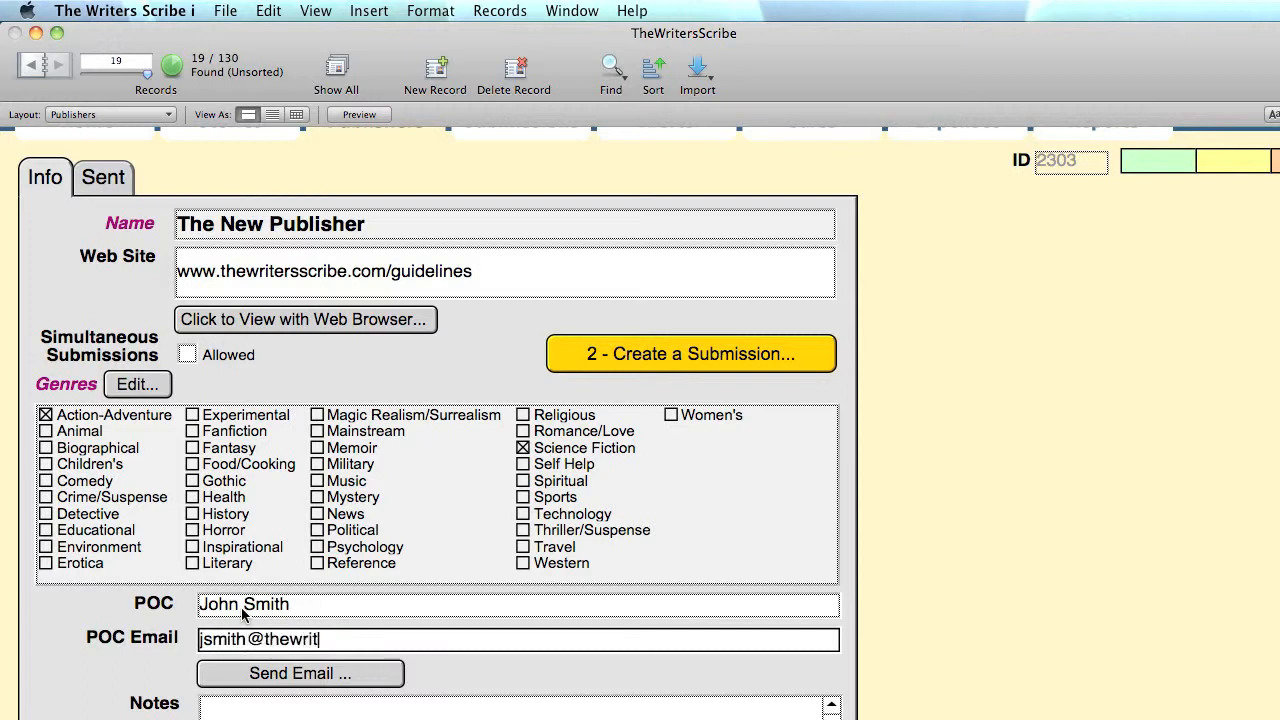
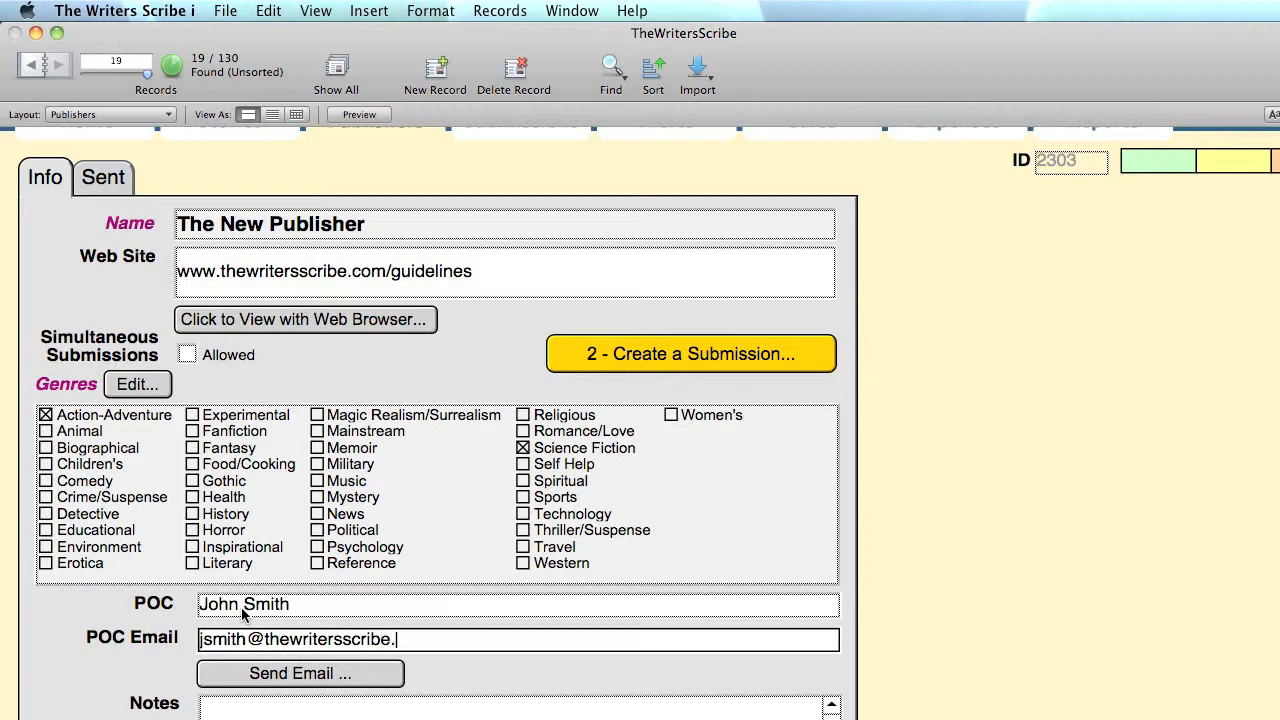
- Replace the e-mail's name part with a generic support mailbox and save the record
{"action": "double_click", "coordinate": [235, 637]}
{"action": "type", "text": "support"}
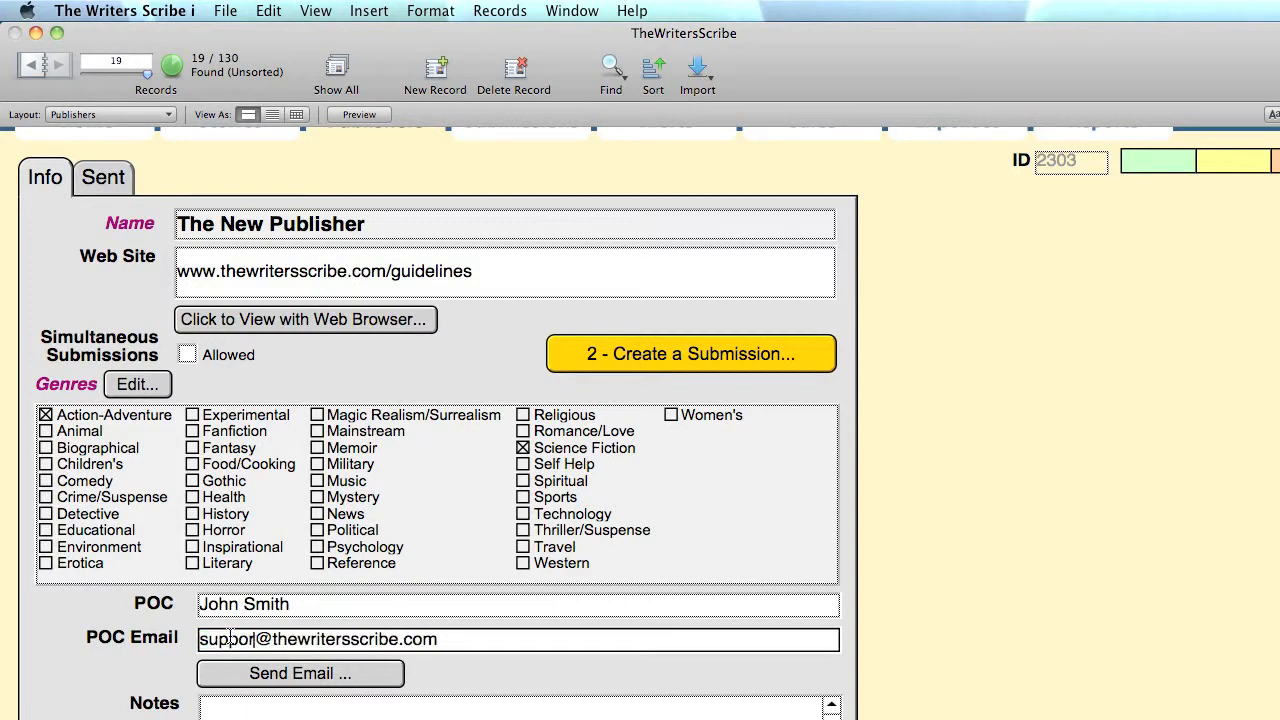
{"action": "left_click", "coordinate": [482, 675]}
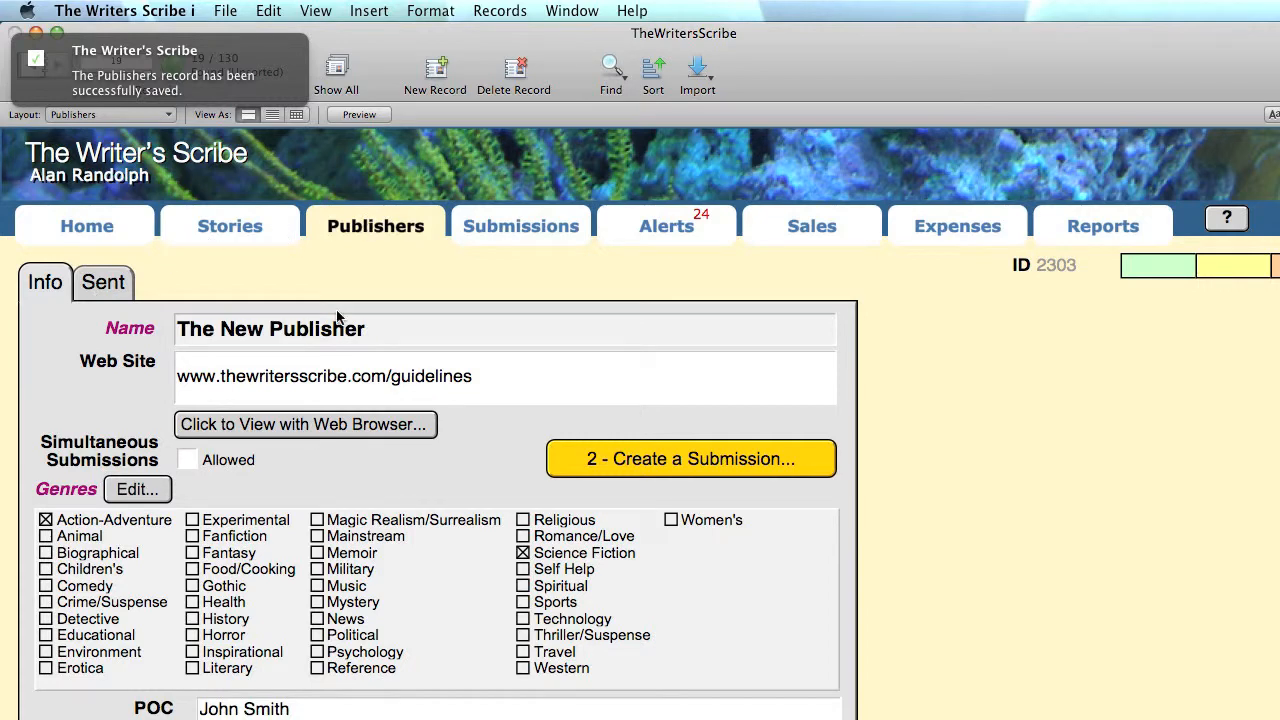
{"action": "scroll", "coordinate": [323, 588], "scroll_direction": "down", "scroll_amount": 3}
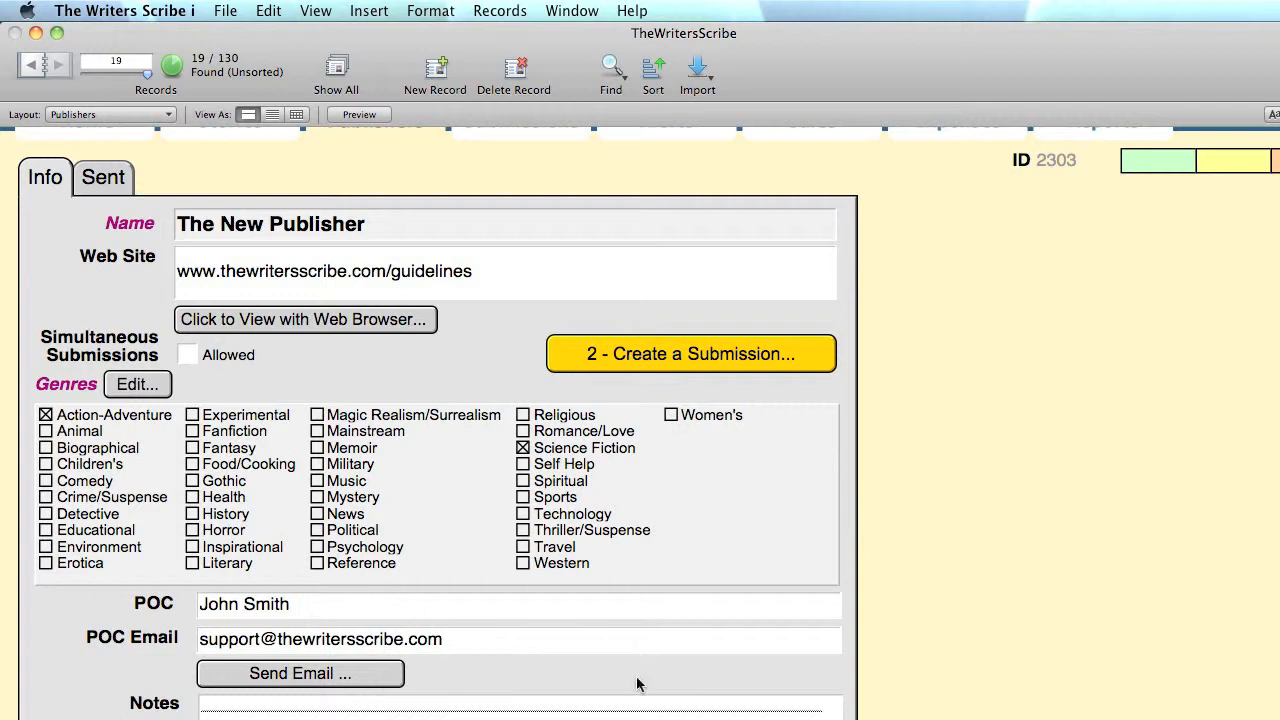
{"action": "left_click", "coordinate": [906, 701]}
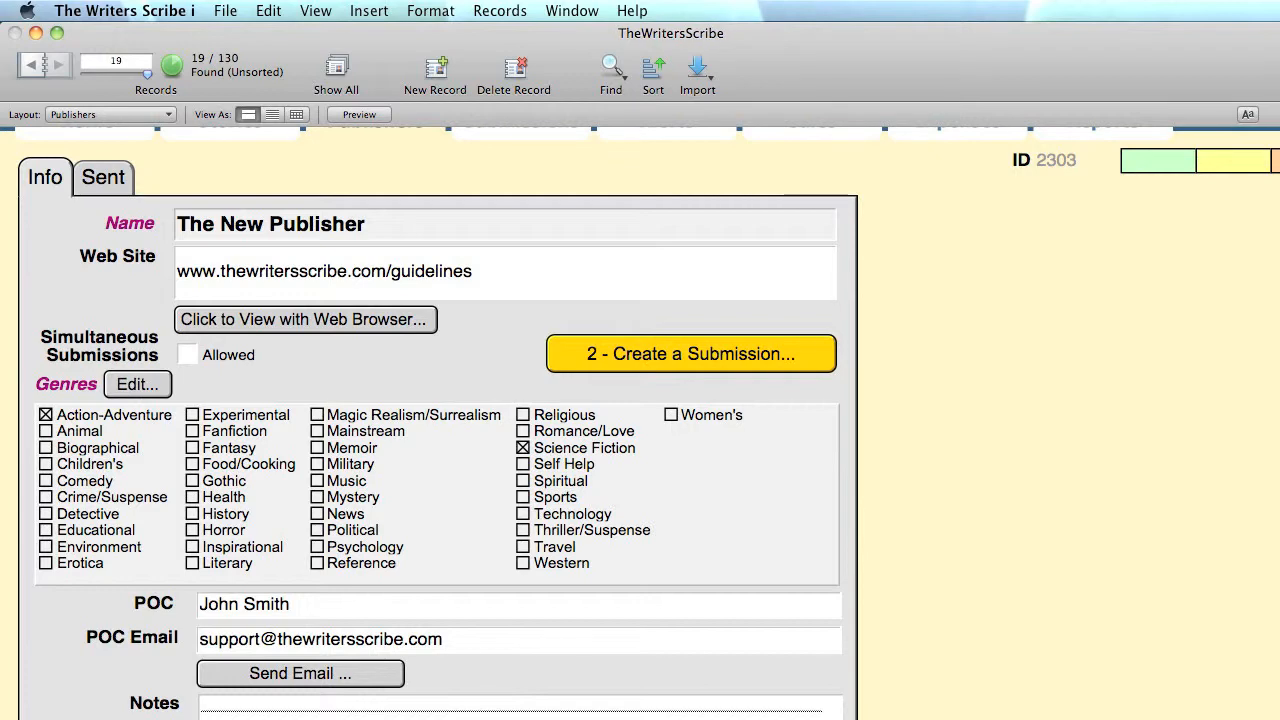
- Toggle Genre Org. off again, mark the publisher closed to submissions, and save
{"action": "scroll", "coordinate": [1043, 675], "scroll_direction": "down", "scroll_amount": 3}
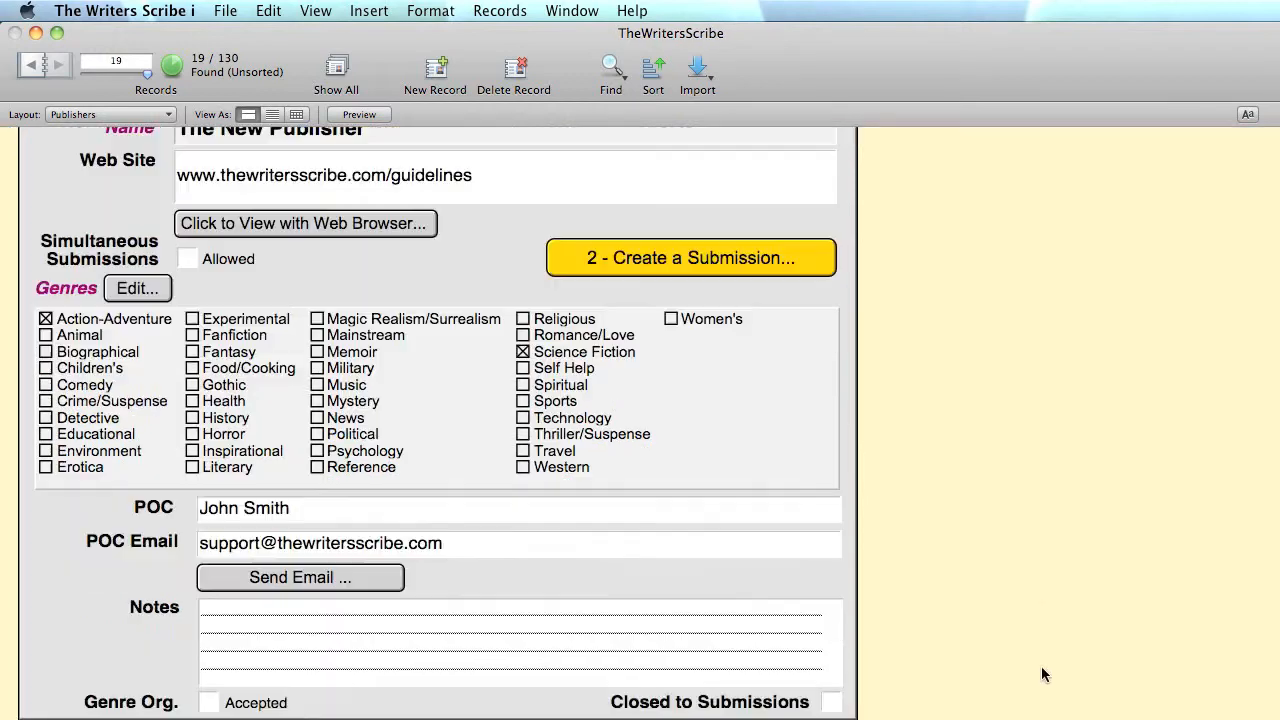
{"action": "left_click", "coordinate": [211, 703]}
{"action": "left_click", "coordinate": [211, 703]}
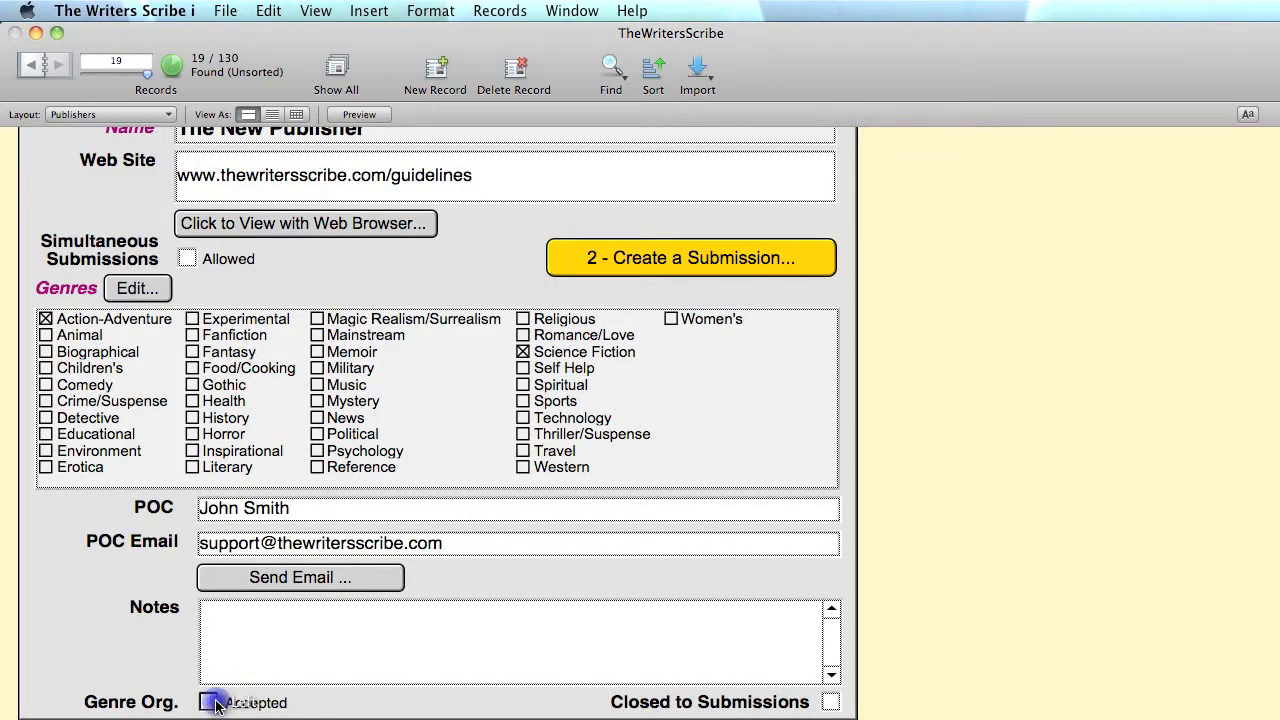
{"action": "scroll", "coordinate": [445, 679], "scroll_direction": "up", "scroll_amount": 6}
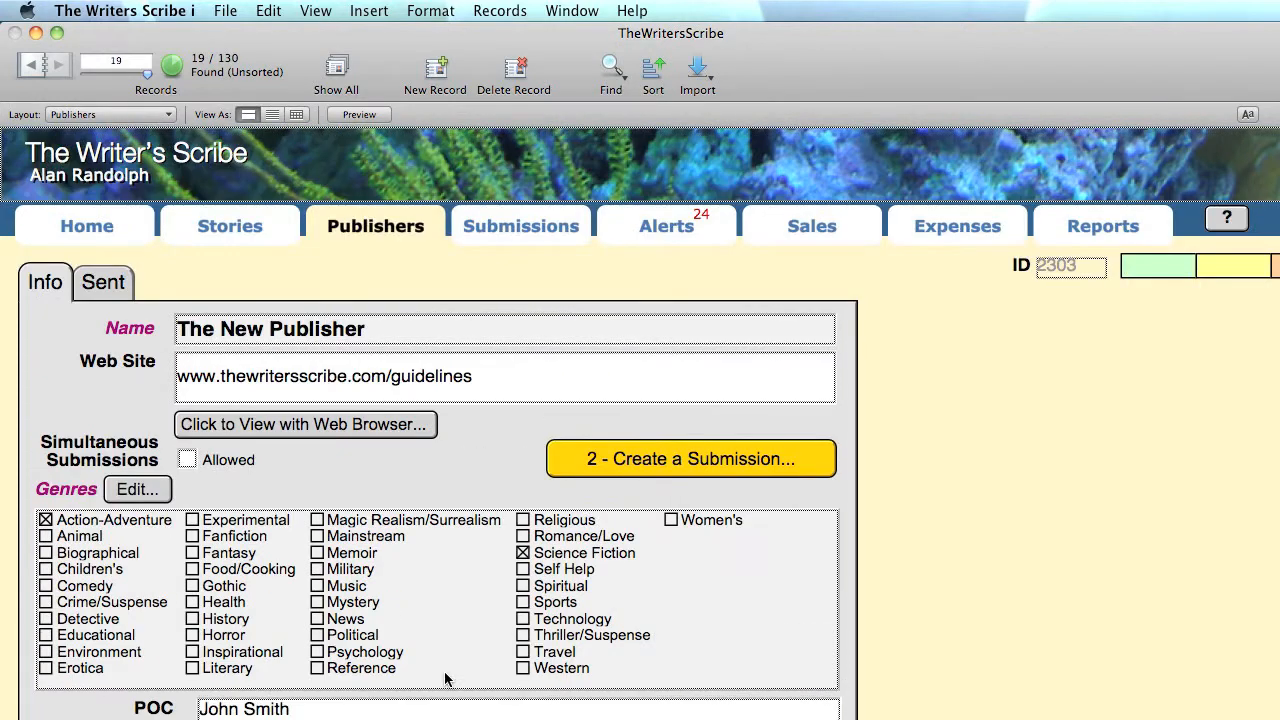
{"action": "scroll", "coordinate": [445, 679], "scroll_direction": "down", "scroll_amount": 8}
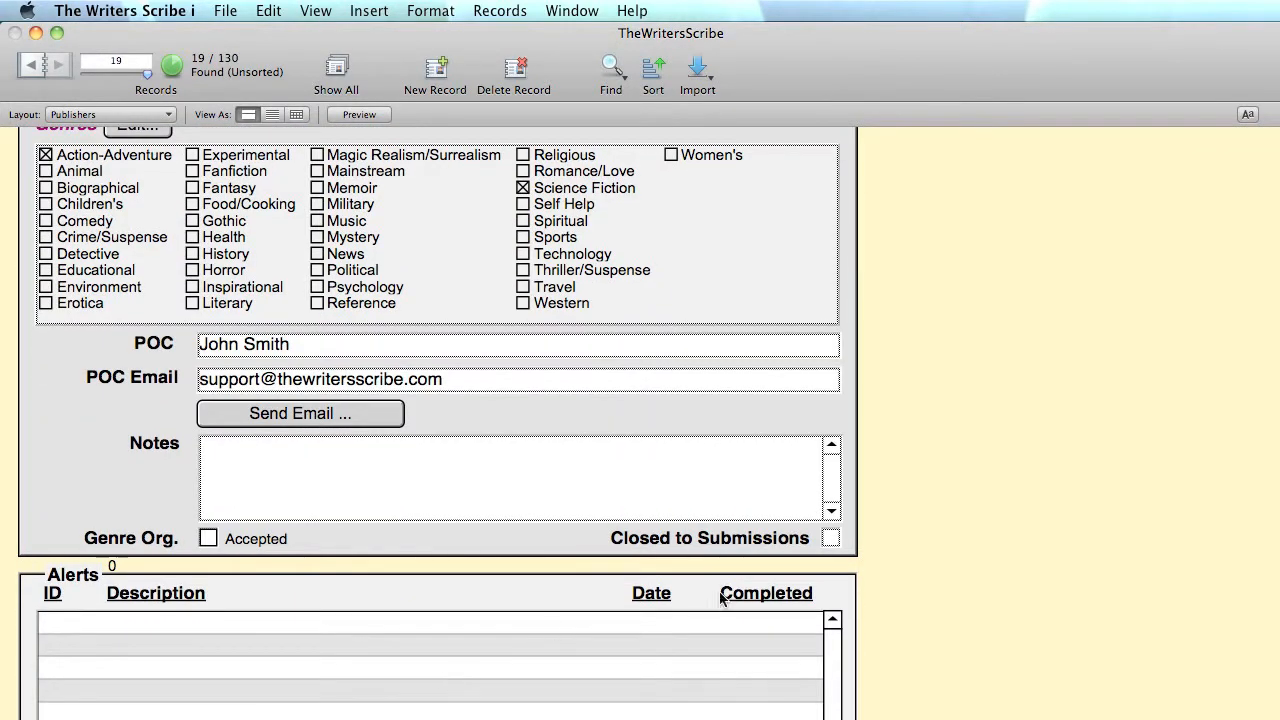
{"action": "left_click", "coordinate": [831, 538]}
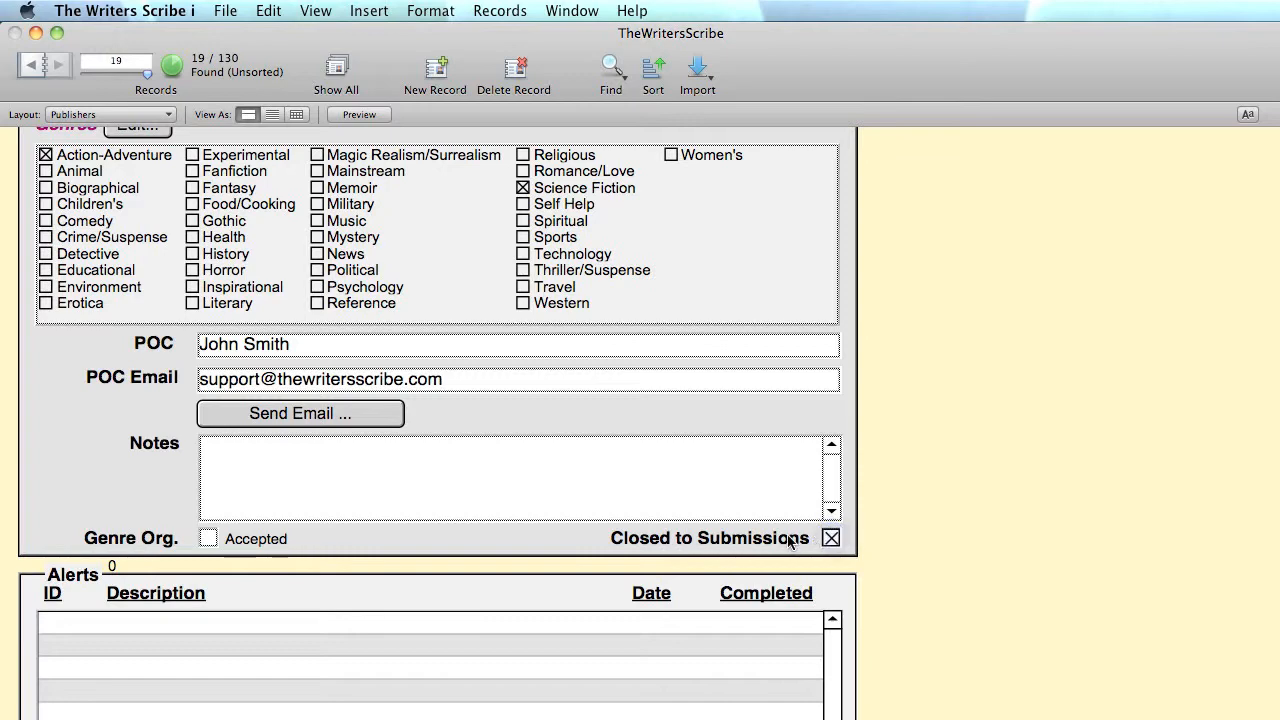
{"action": "left_click", "coordinate": [1168, 541]}
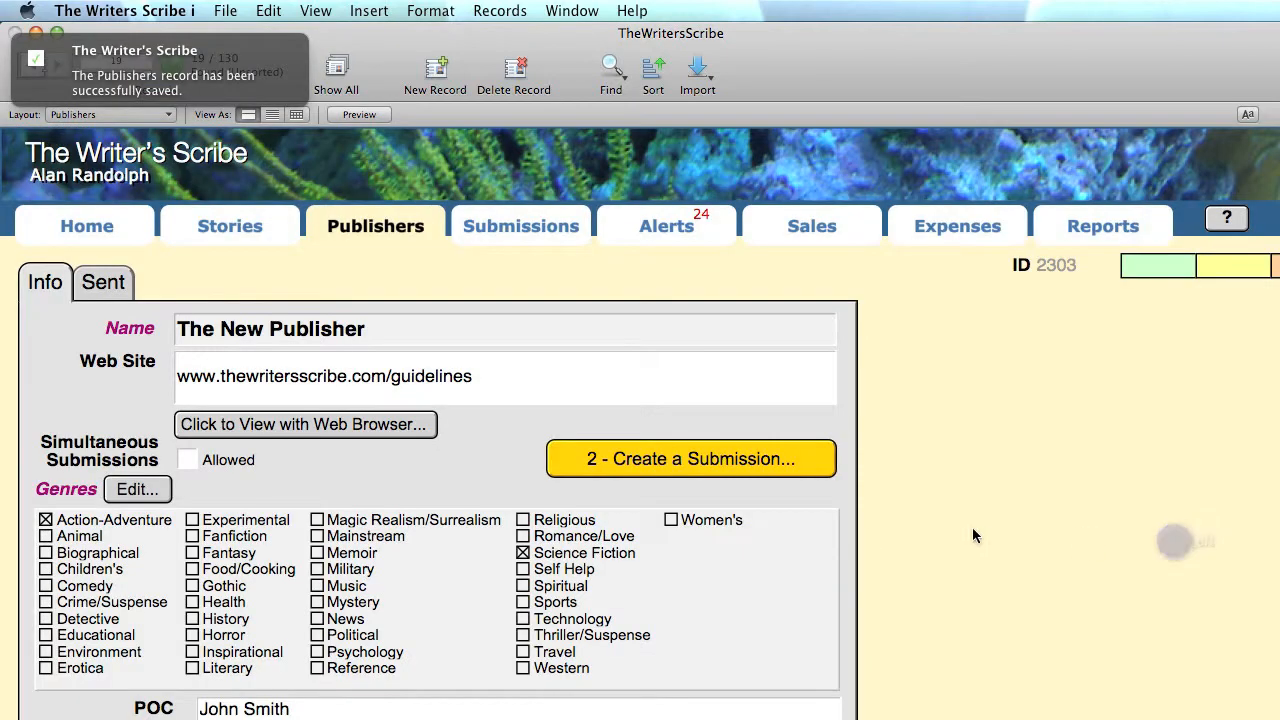
- Reopen the publisher to submissions and show its empty Sent stories list
{"action": "scroll", "coordinate": [800, 547], "scroll_direction": "down", "scroll_amount": 8}
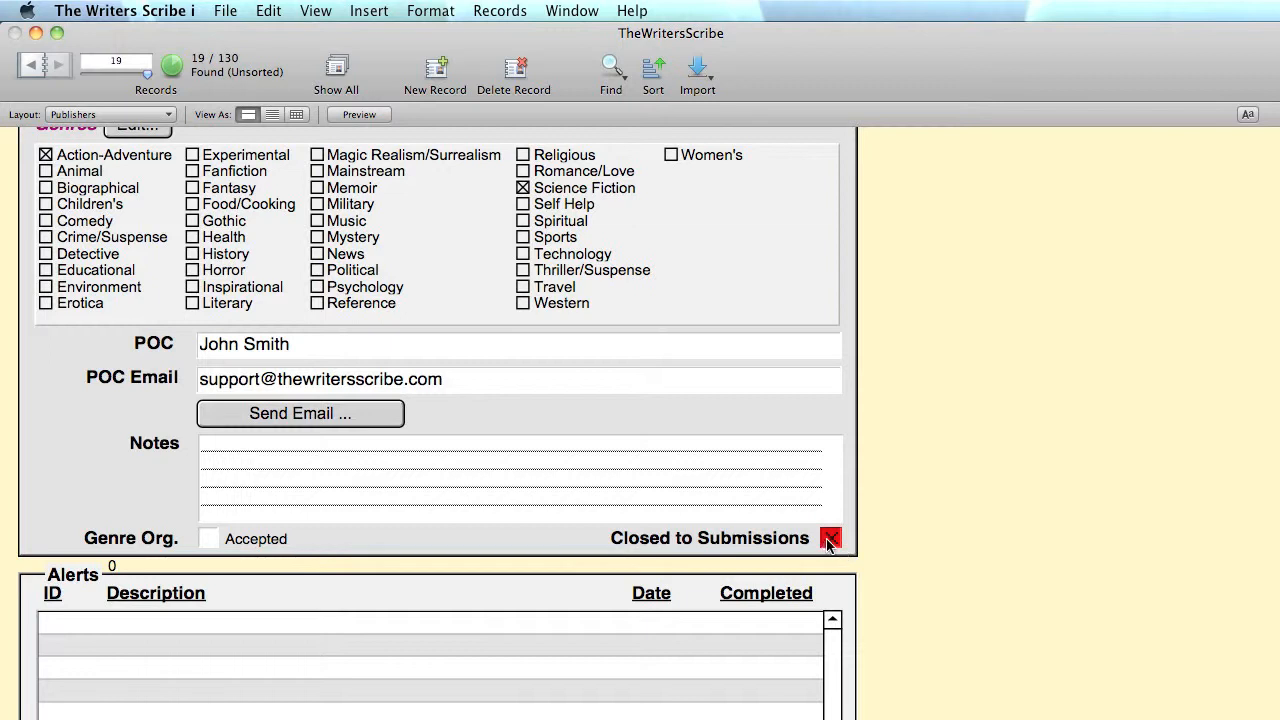
{"action": "left_click", "coordinate": [829, 540]}
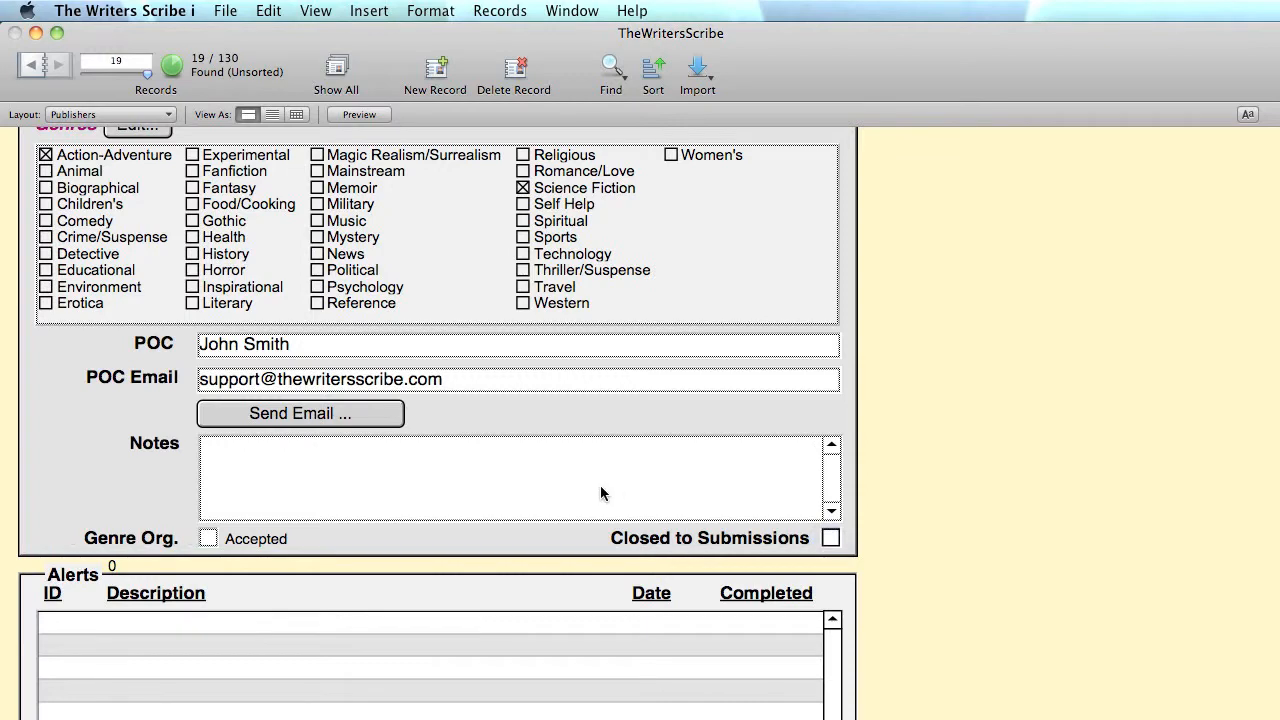
{"action": "scroll", "coordinate": [600, 485], "scroll_direction": "up", "scroll_amount": 5}
{"action": "left_click", "coordinate": [103, 282]}
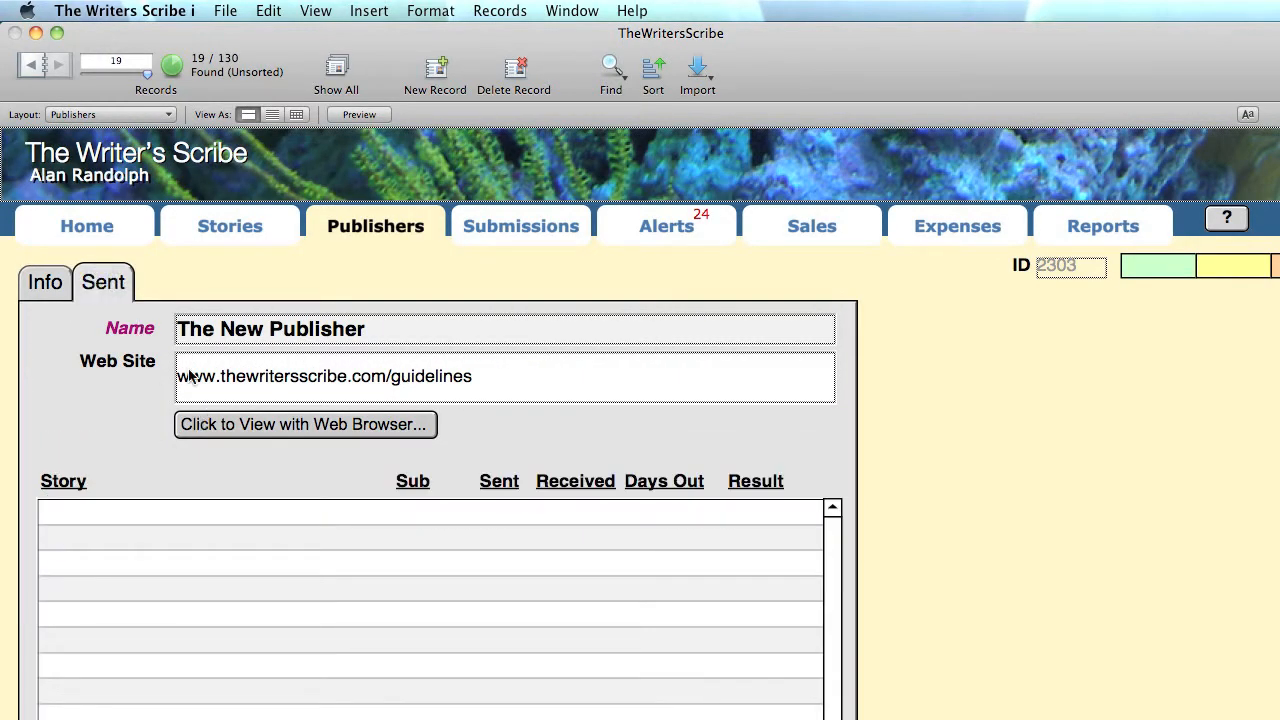
- Go back to Sorlopenack Press and inspect its rejected The Last Three Indians submission
{"action": "left_click", "coordinate": [33, 68]}
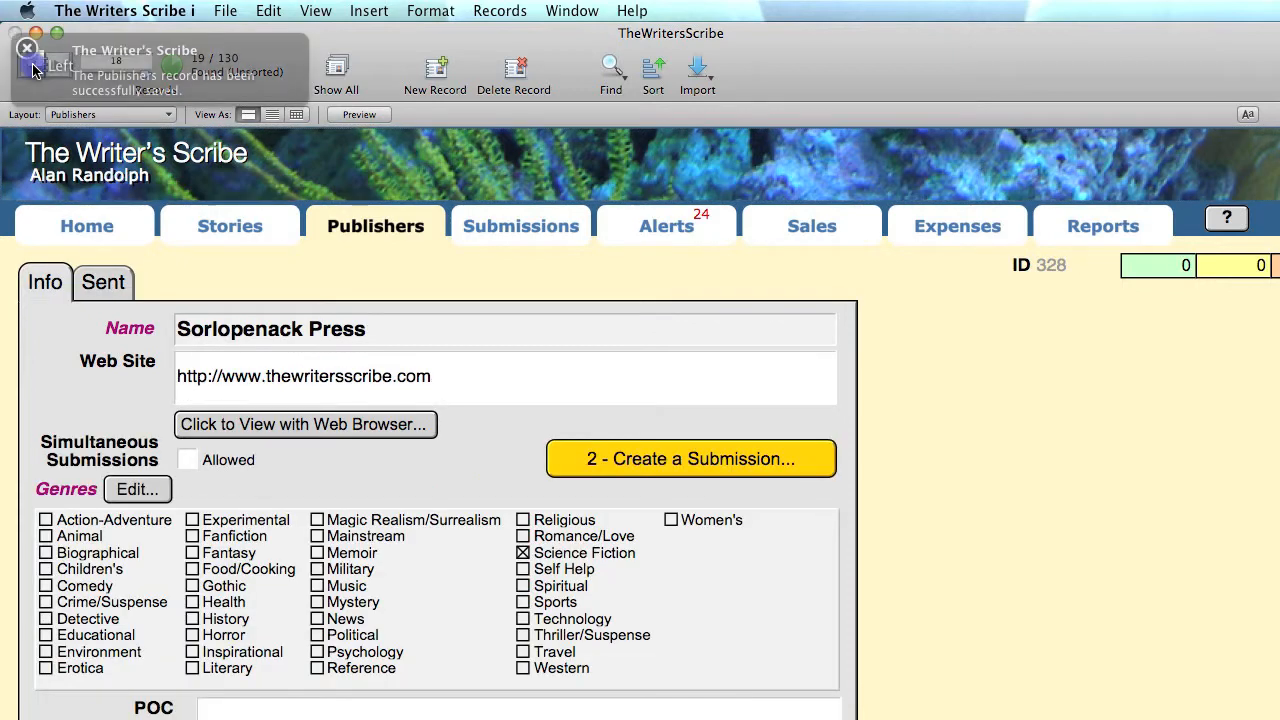
{"action": "left_click", "coordinate": [113, 280]}
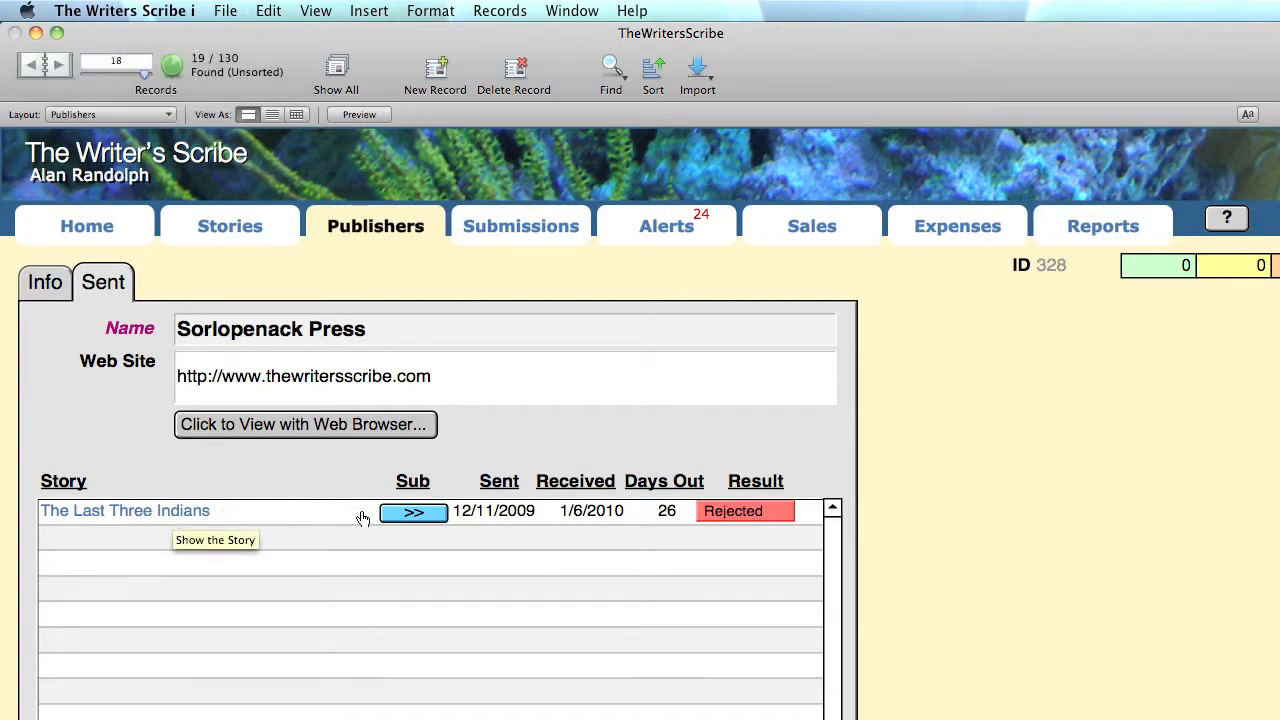
{"action": "left_click", "coordinate": [462, 513]}
{"action": "left_click", "coordinate": [1097, 543]}
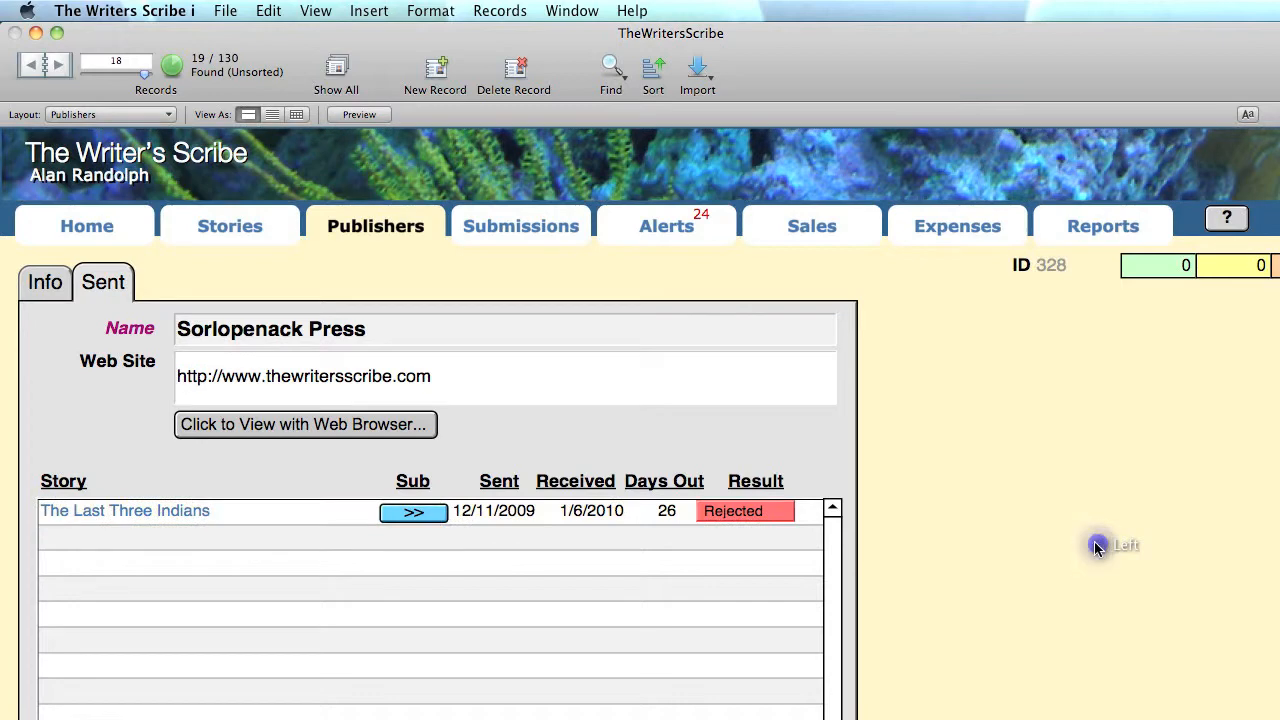
- Step back one more publisher record to reach its Alerts list
{"action": "scroll", "coordinate": [1011, 540], "scroll_direction": "down", "scroll_amount": 5}
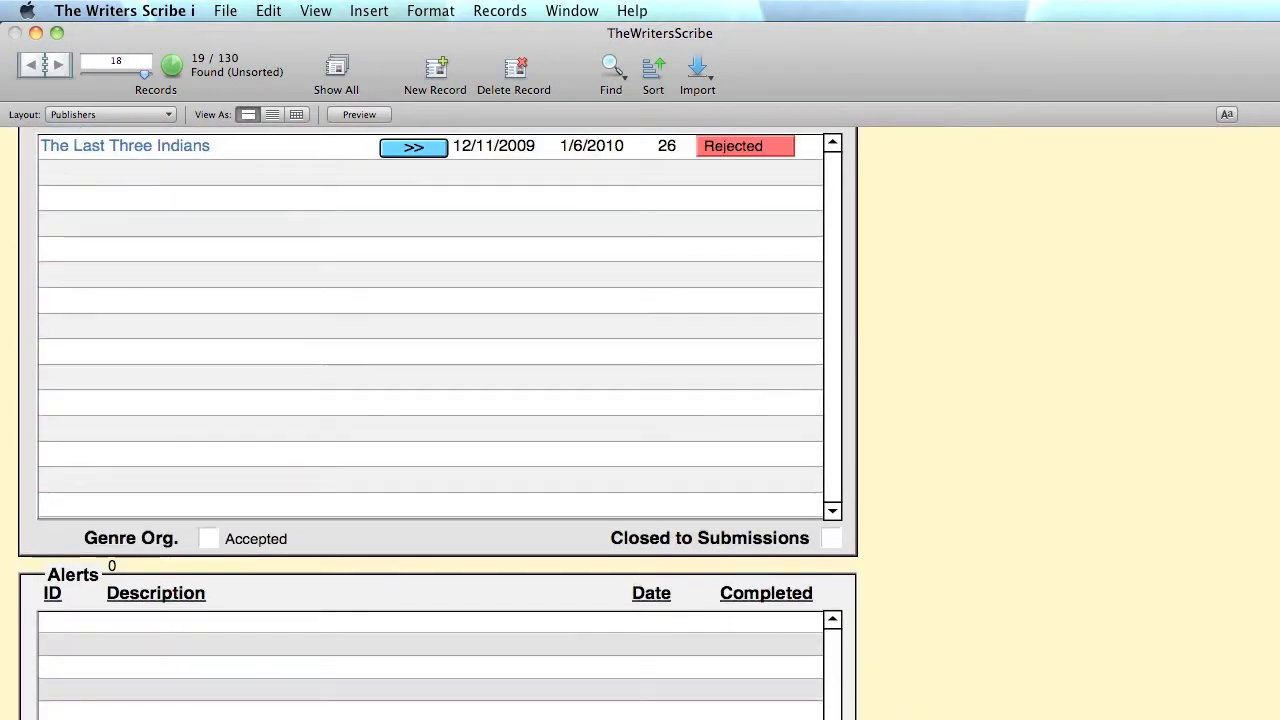
{"action": "scroll", "coordinate": [1088, 617], "scroll_direction": "down", "scroll_amount": 3}
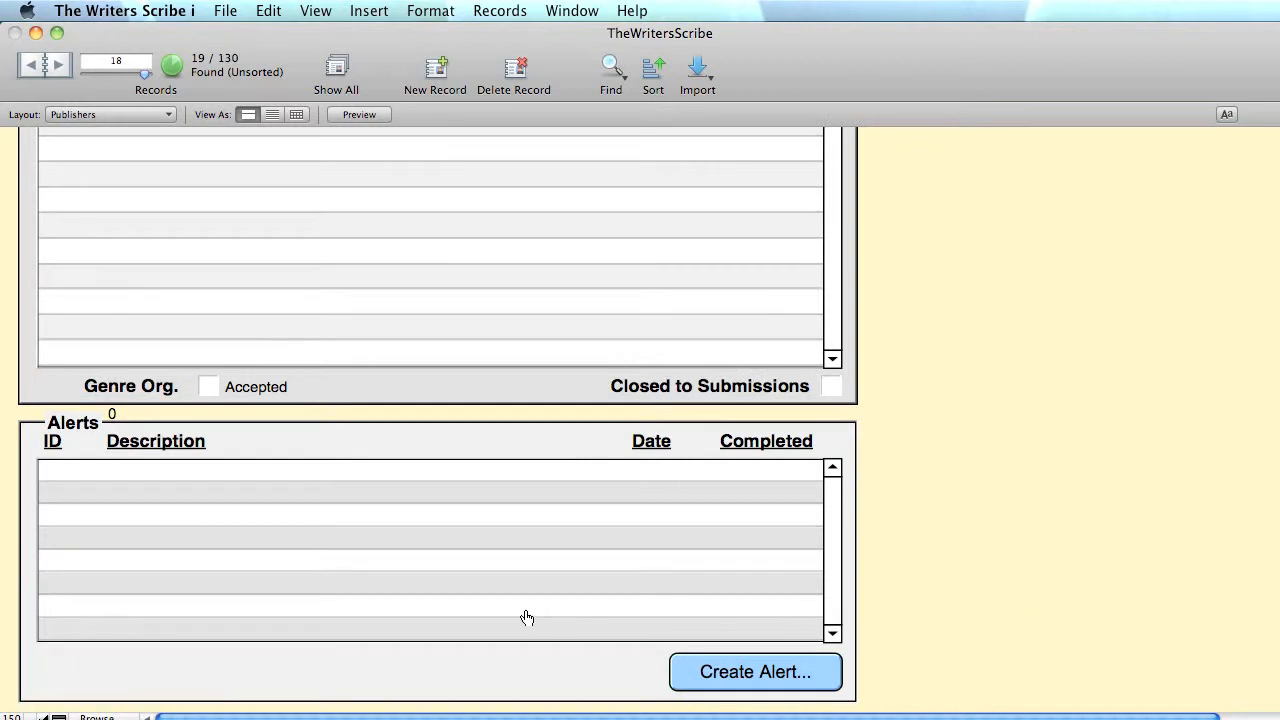
{"action": "left_click", "coordinate": [40, 64]}
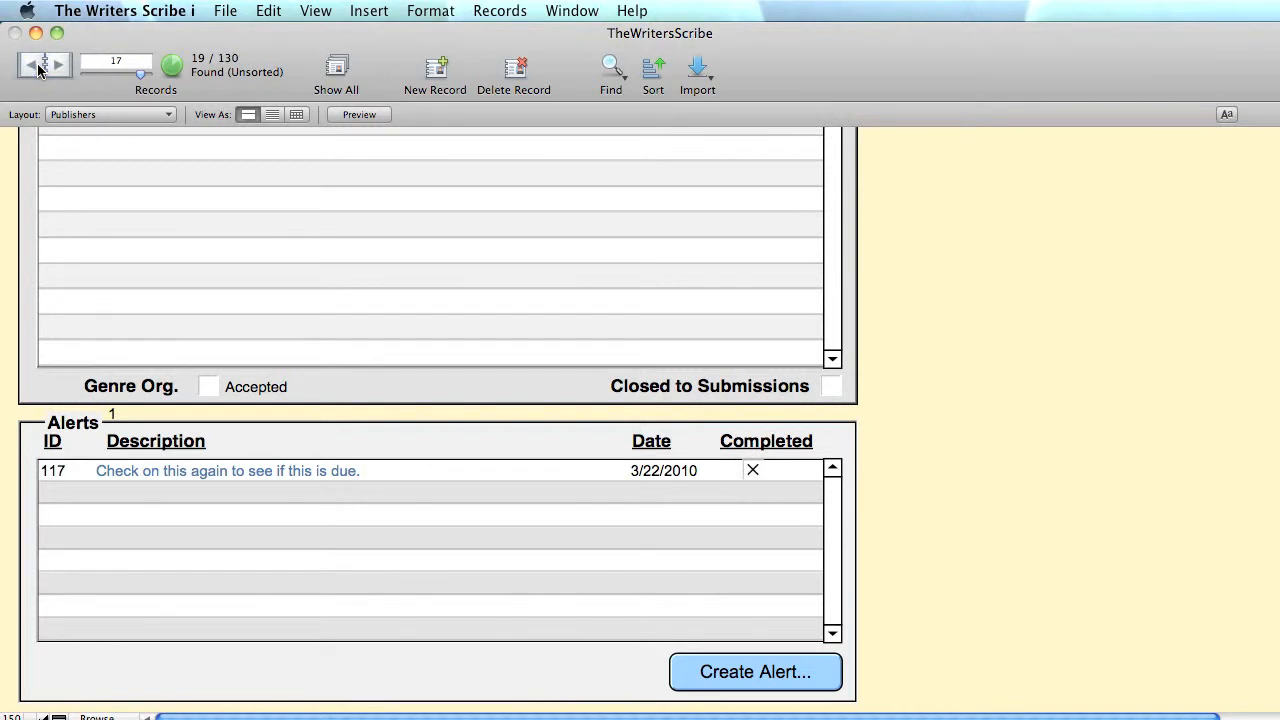
{"action": "left_click", "coordinate": [229, 480]}
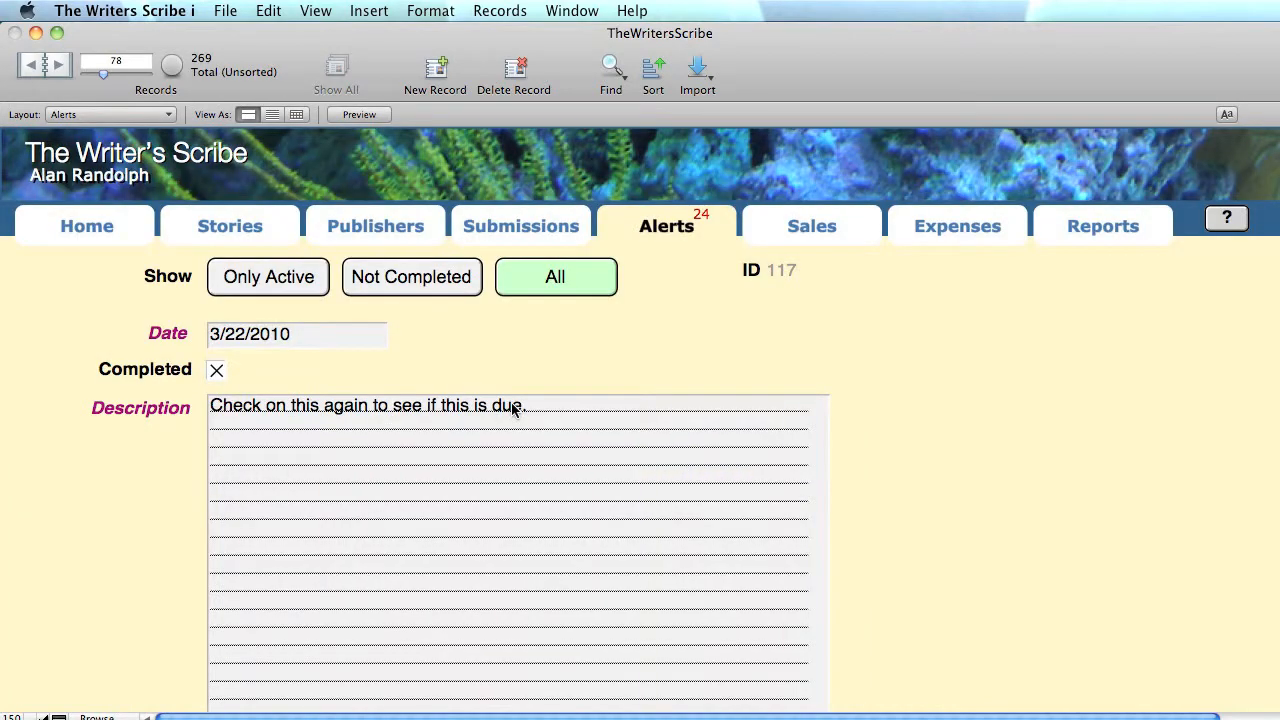
{"action": "scroll", "coordinate": [512, 408], "scroll_direction": "down", "scroll_amount": 8}
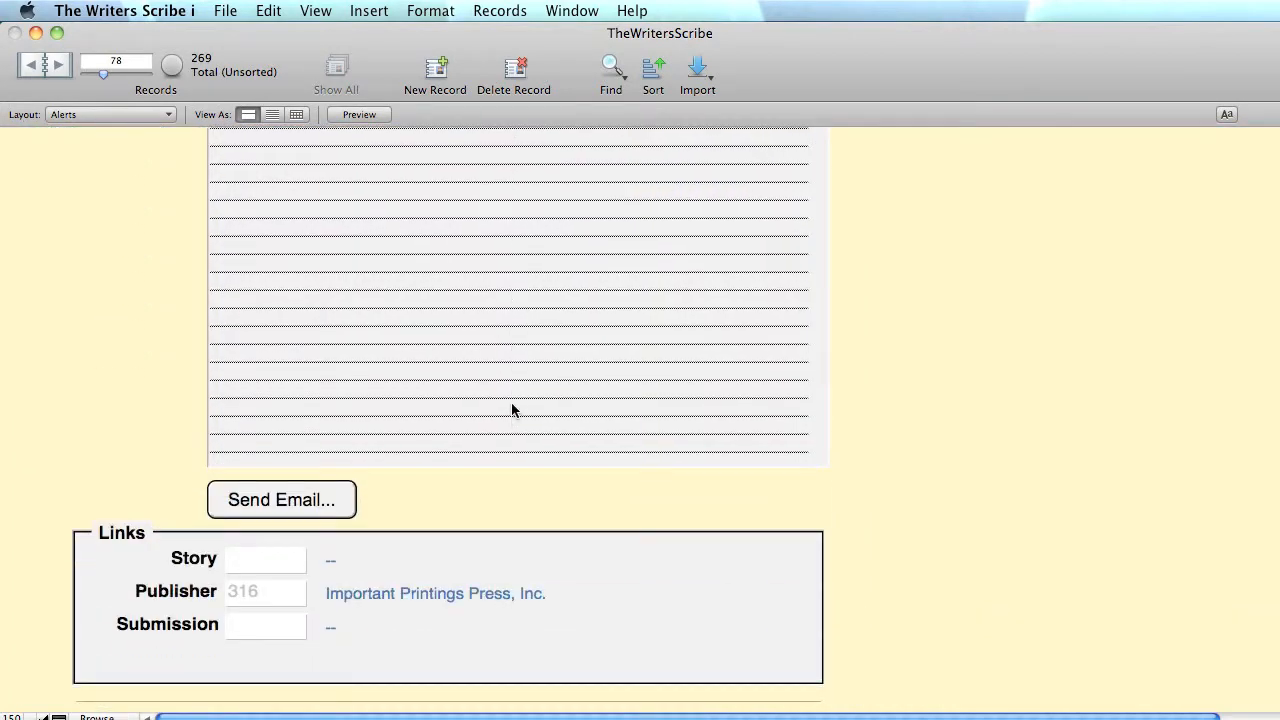
{"action": "scroll", "coordinate": [512, 408], "scroll_direction": "up", "scroll_amount": 8}
{"action": "left_click", "coordinate": [364, 226]}
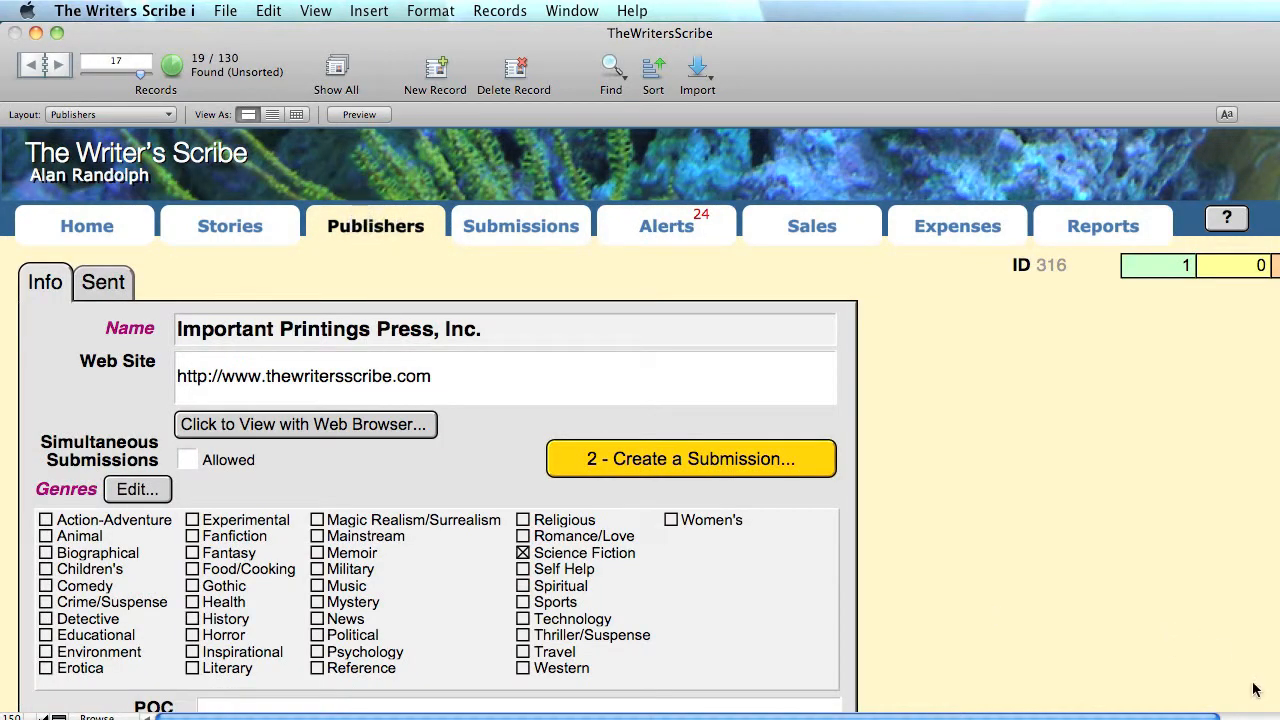
- Enlarge the window and add a 6/14/2010 alert for Important Printings Press, Inc
{"action": "left_click_drag", "start_coordinate": [1271, 716], "coordinate": [1279, 719]}
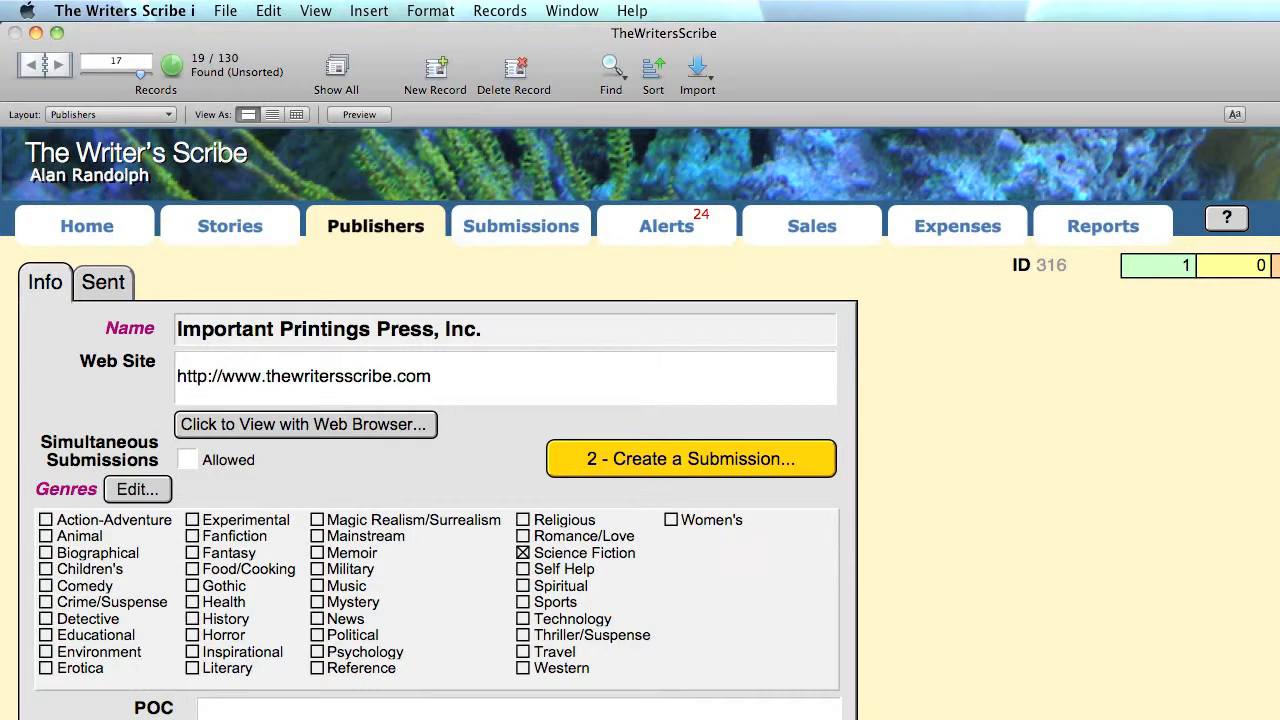
{"action": "scroll", "coordinate": [905, 525], "scroll_direction": "down", "scroll_amount": 5}
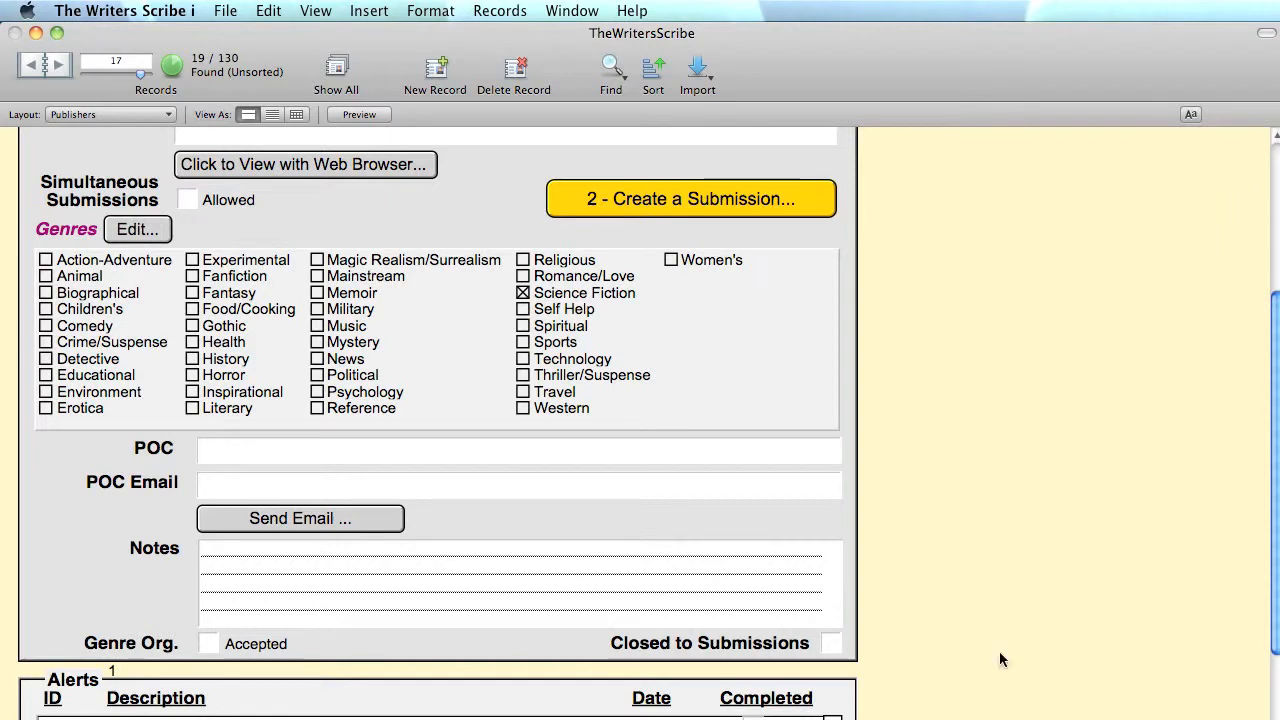
{"action": "scroll", "coordinate": [788, 533], "scroll_direction": "down", "scroll_amount": 4}
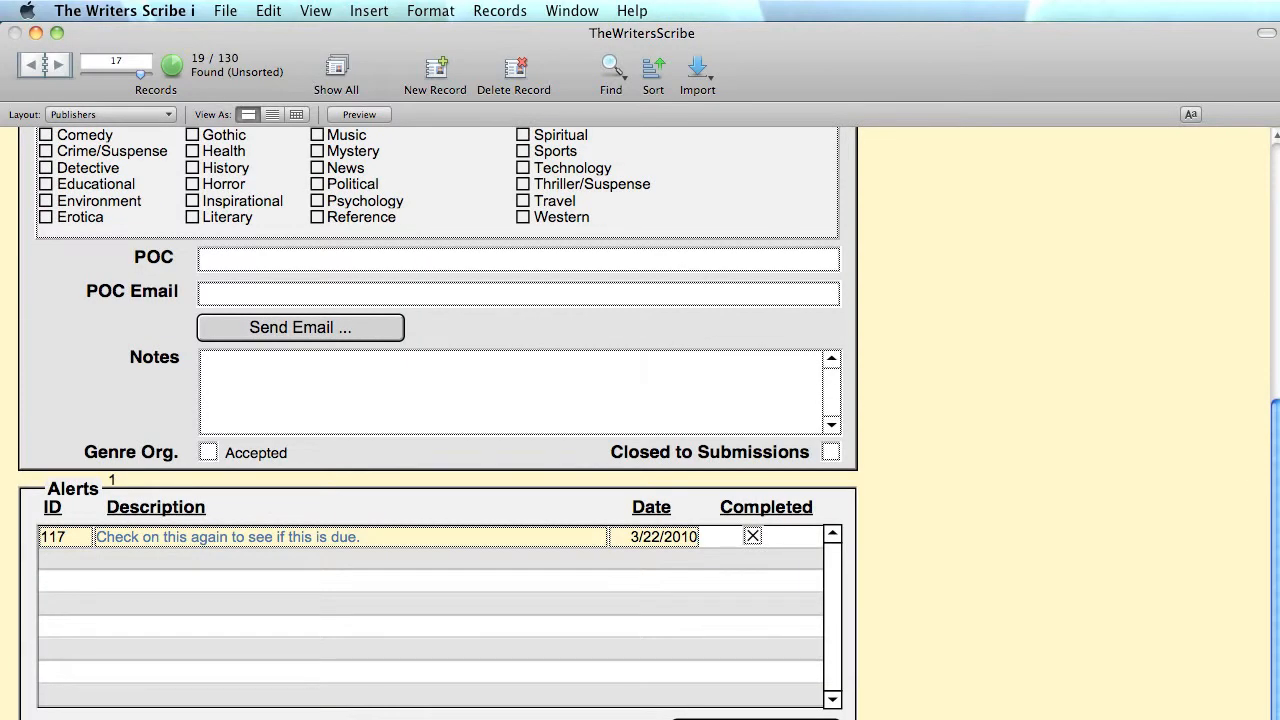
{"action": "left_click", "coordinate": [756, 719]}
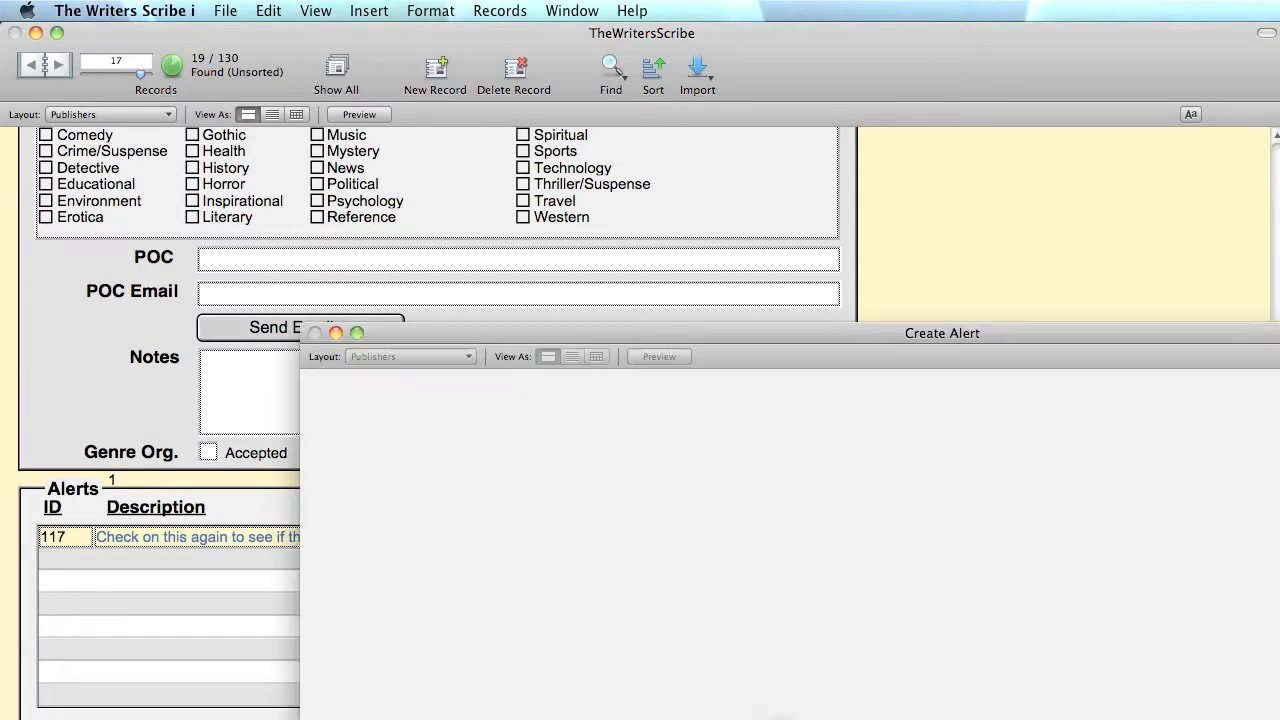
{"action": "left_click_drag", "start_coordinate": [591, 333], "coordinate": [444, 213]}
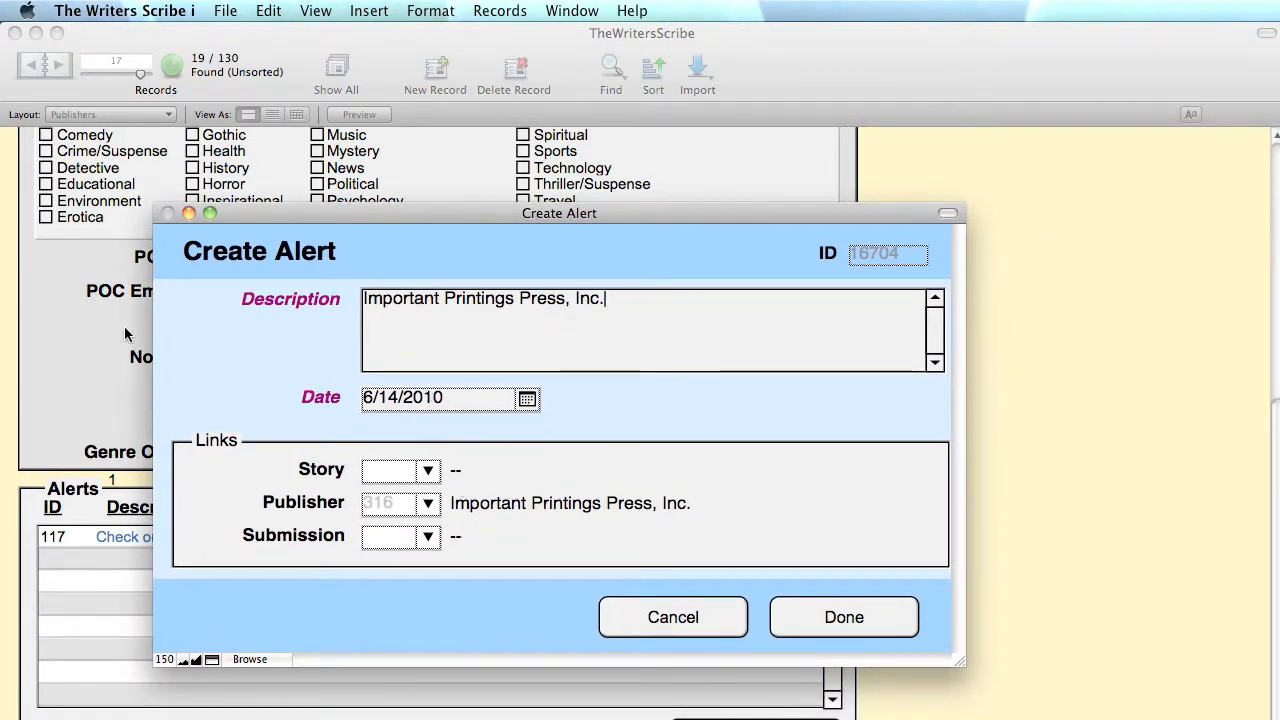
{"action": "left_click", "coordinate": [835, 633]}
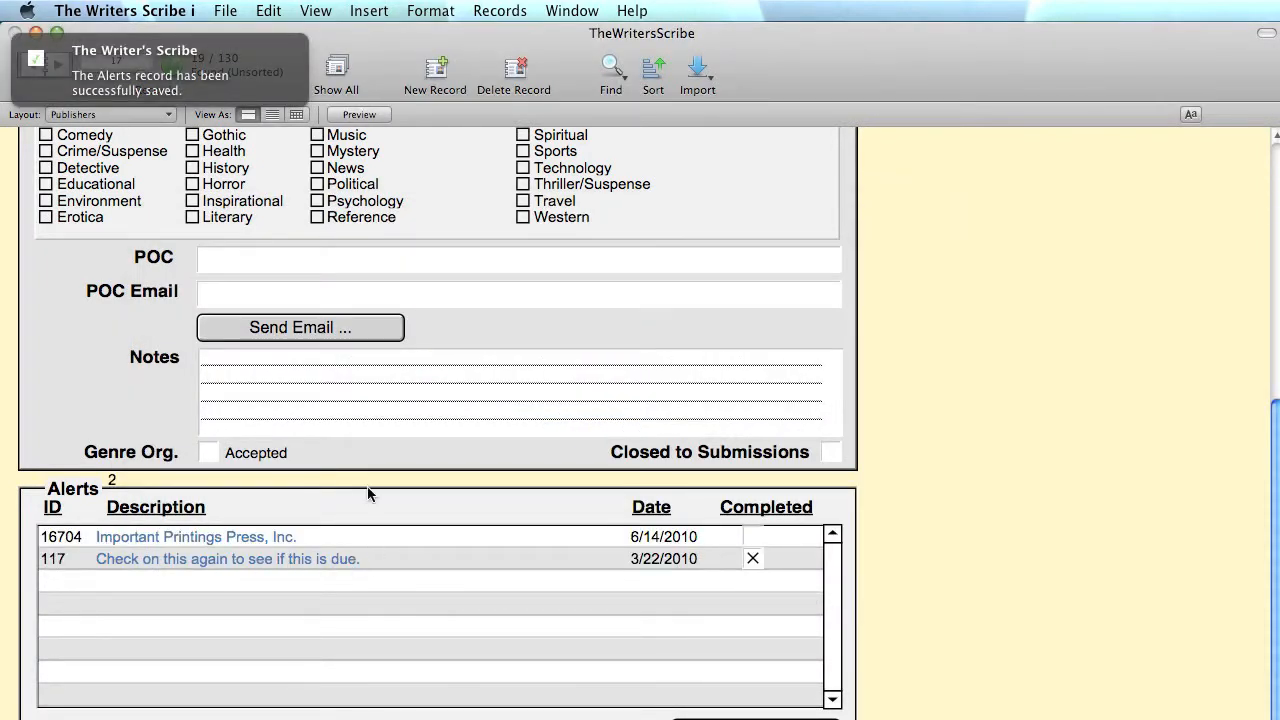
{"action": "scroll", "coordinate": [367, 486], "scroll_direction": "up", "scroll_amount": 10}
{"action": "scroll", "coordinate": [366, 477], "scroll_direction": "down", "scroll_amount": 6}
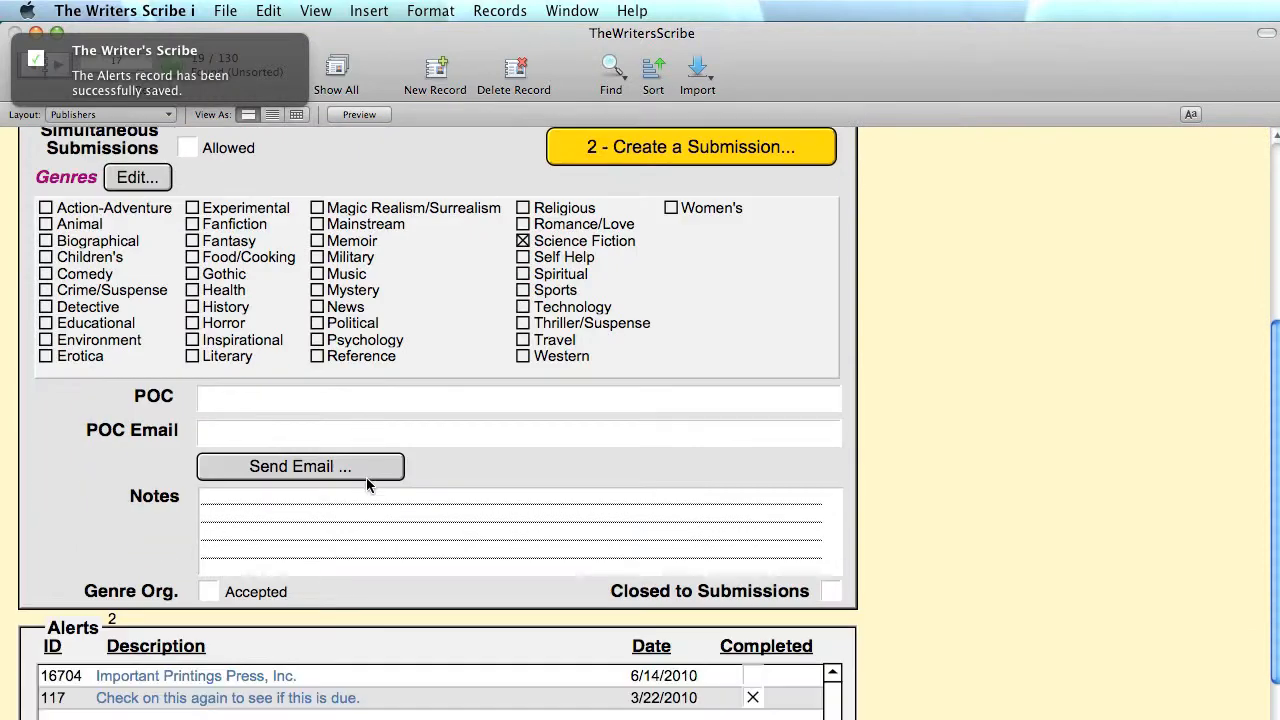
{"action": "scroll", "coordinate": [366, 477], "scroll_direction": "up", "scroll_amount": 6}
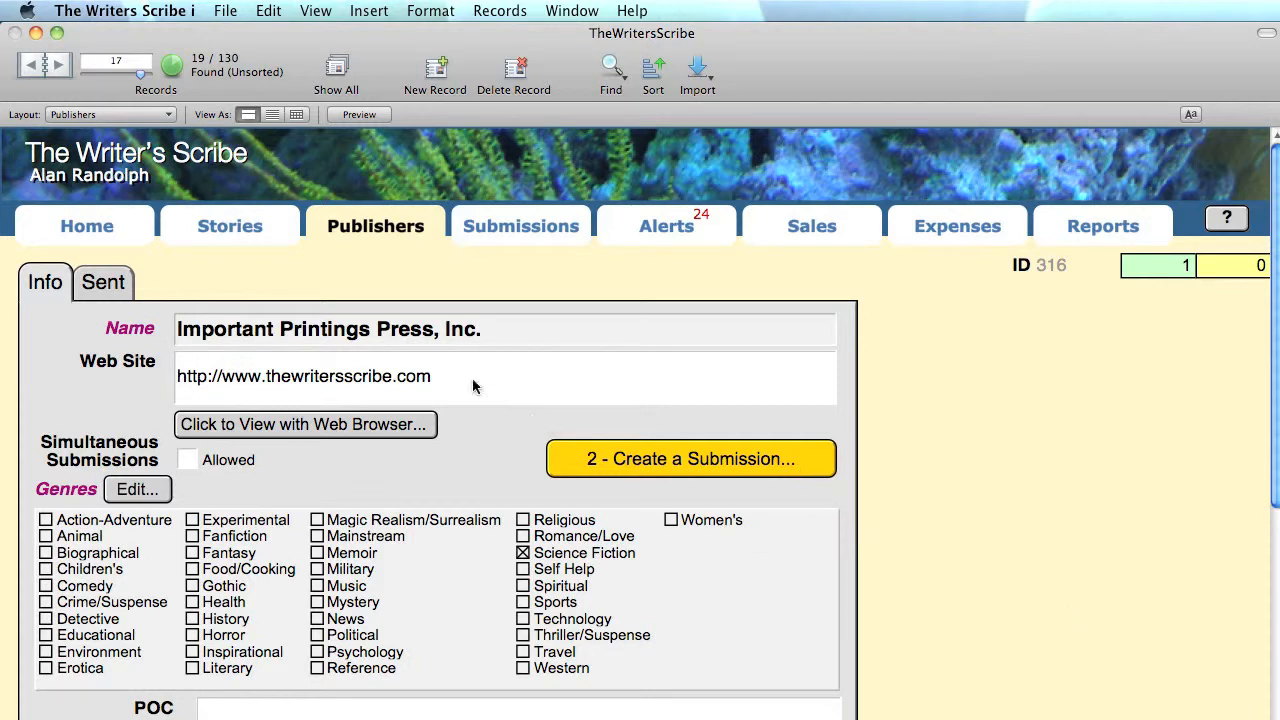
- Submit Chronos Probe 114: Global Warming to Grasshopper Magazine via Suggest a Publisher
{"action": "left_click", "coordinate": [267, 226]}
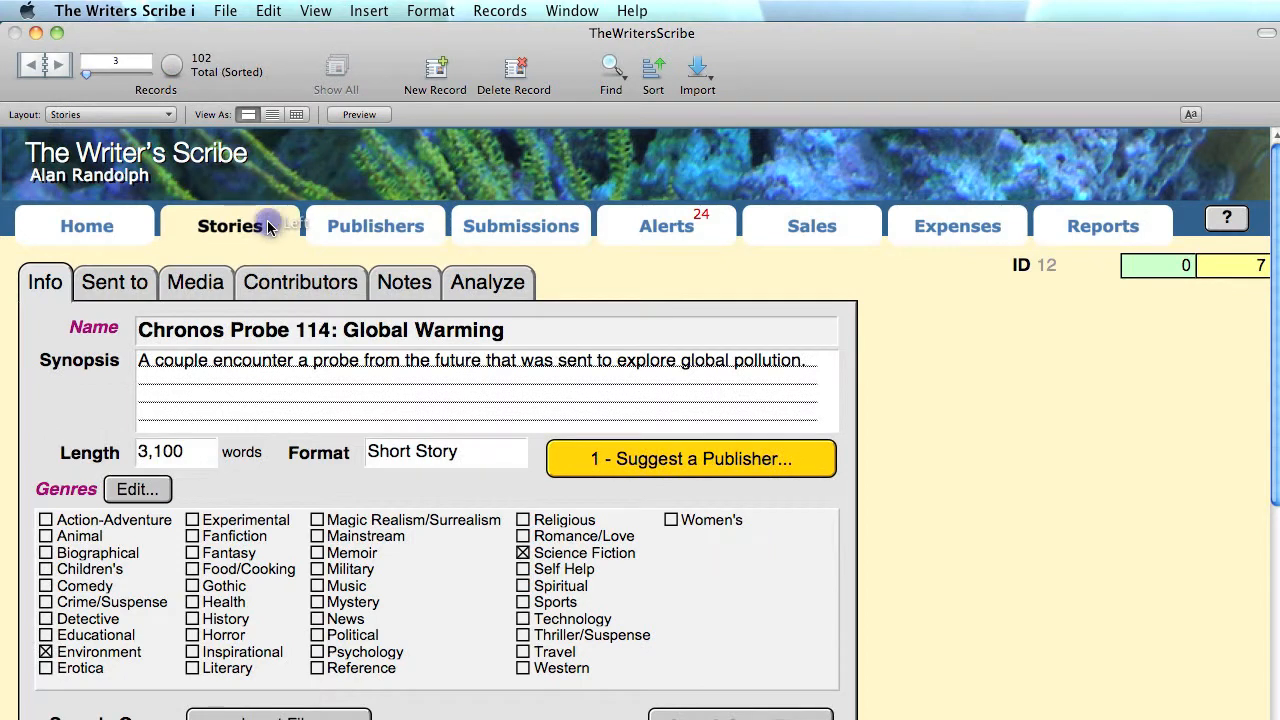
{"action": "left_click", "coordinate": [574, 462]}
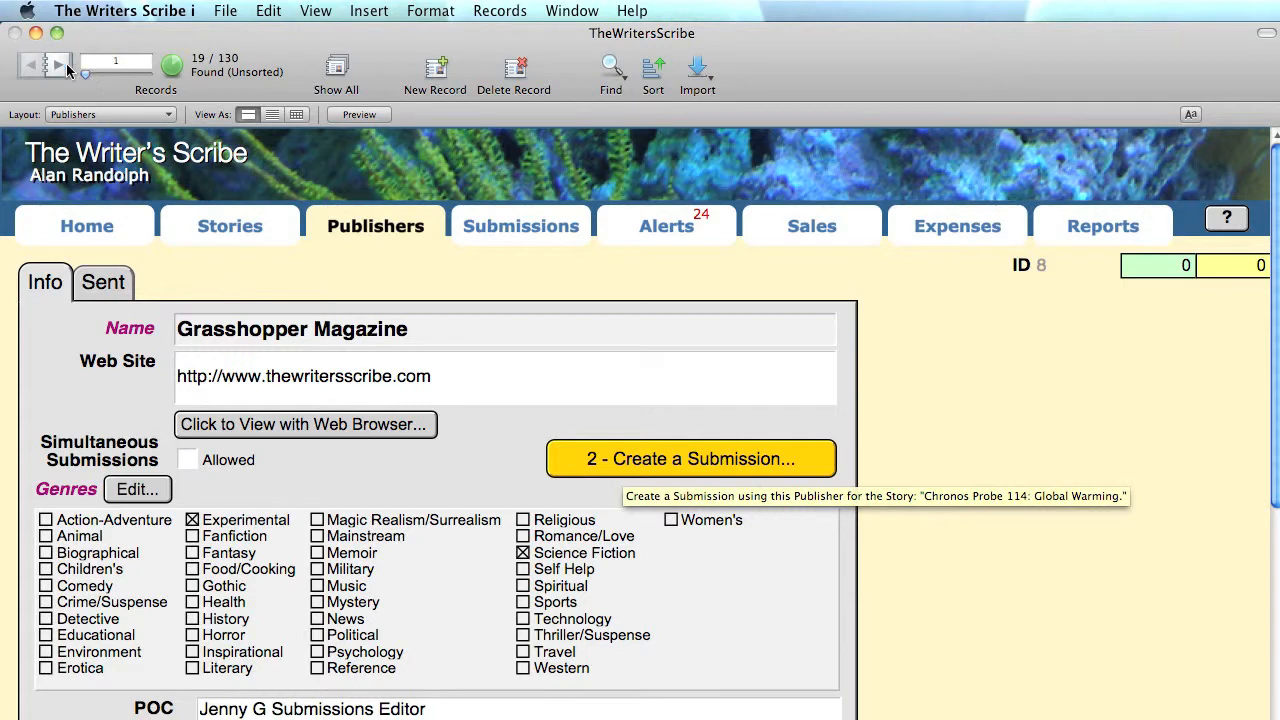
{"action": "left_click", "coordinate": [569, 456]}
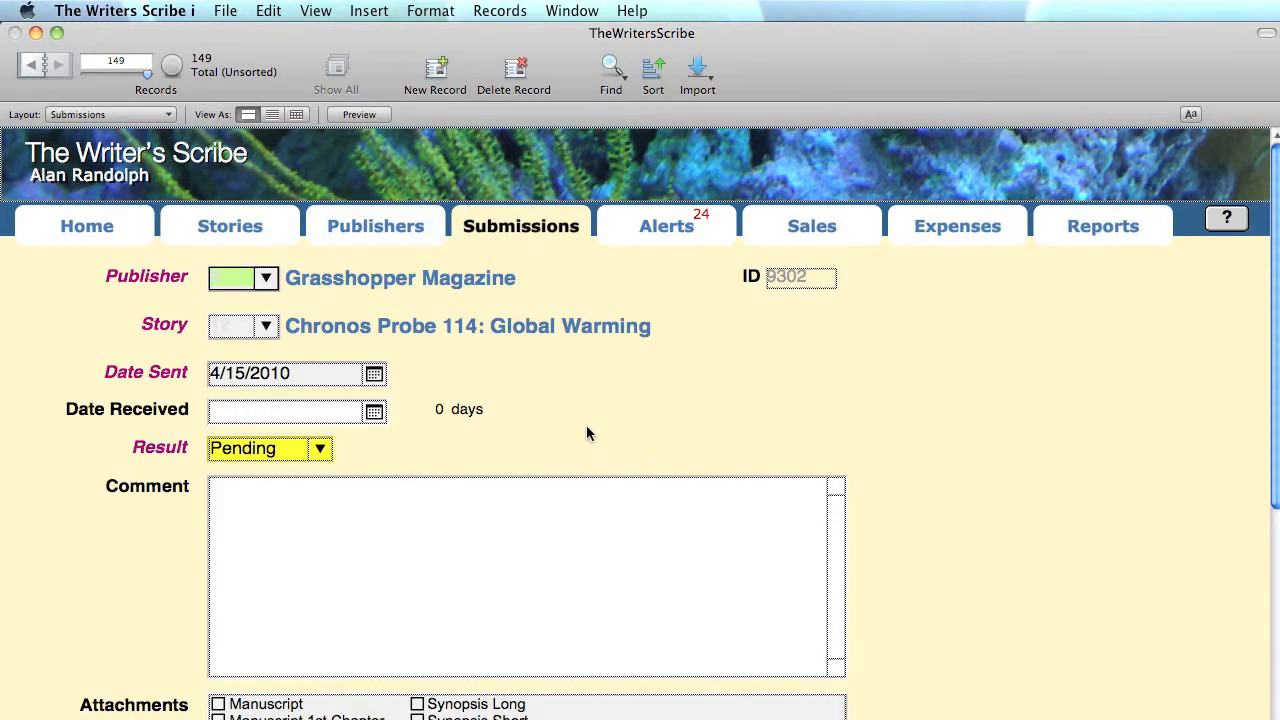